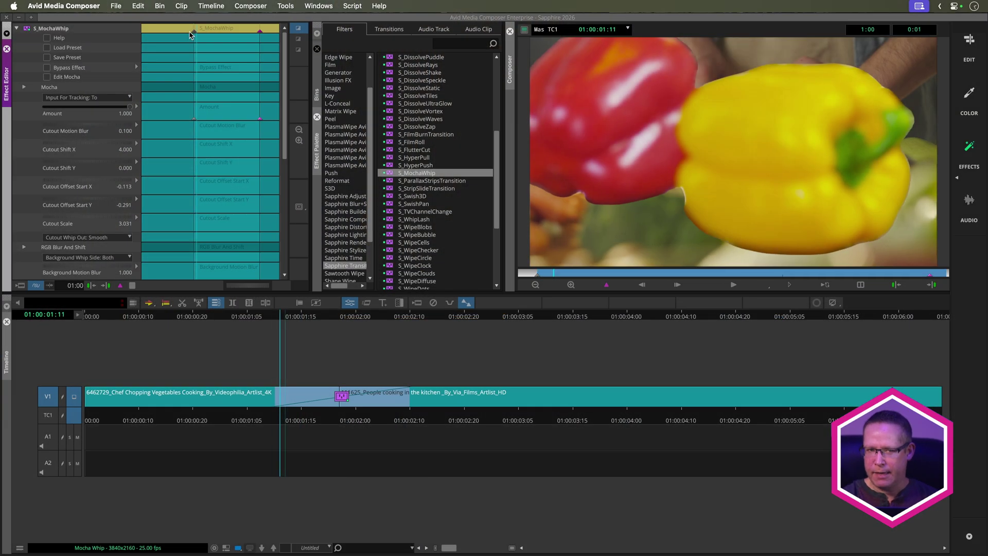
Step: Scrub the S_MochaWhip preview in Avid, then place it between the photo-shoot clips in Resolve
left_click_drag(190, 34, 235, 30)
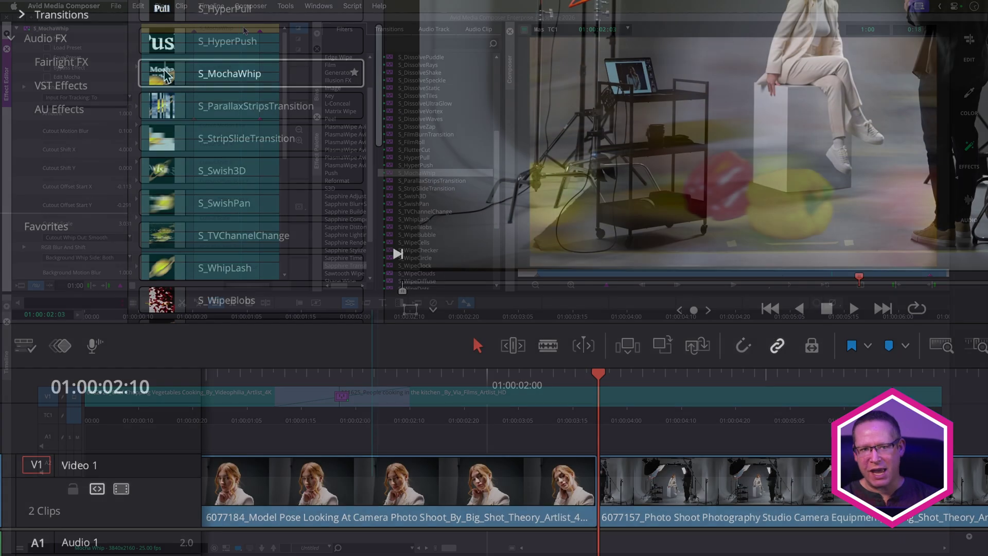
left_click_drag(188, 77, 599, 463)
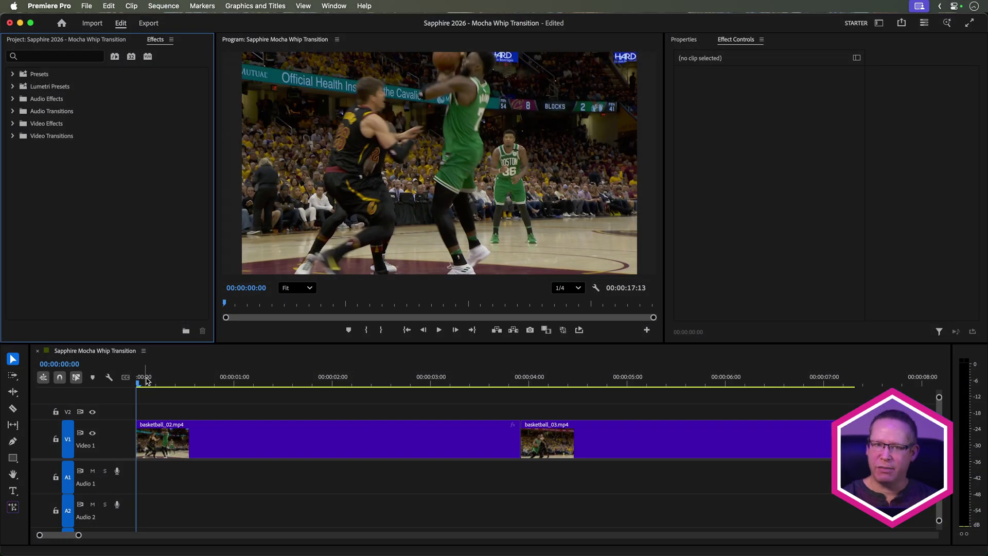
Step: Scrub the basketball footage, then expand Video Transitions and Sapphire Transitions down to S_MochaWhip
left_click_drag(146, 381, 376, 402)
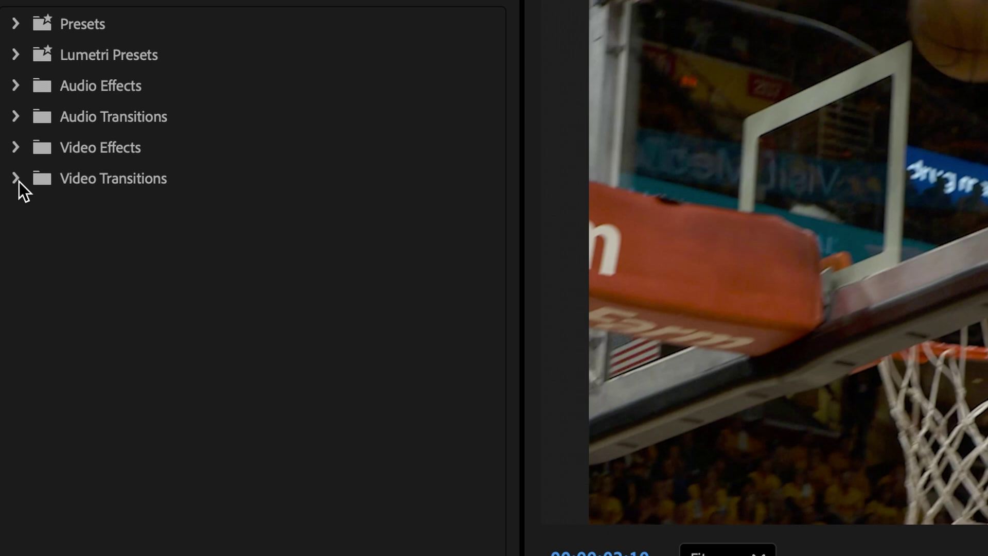
left_click(15, 180)
scroll(186, 406, "down", 3)
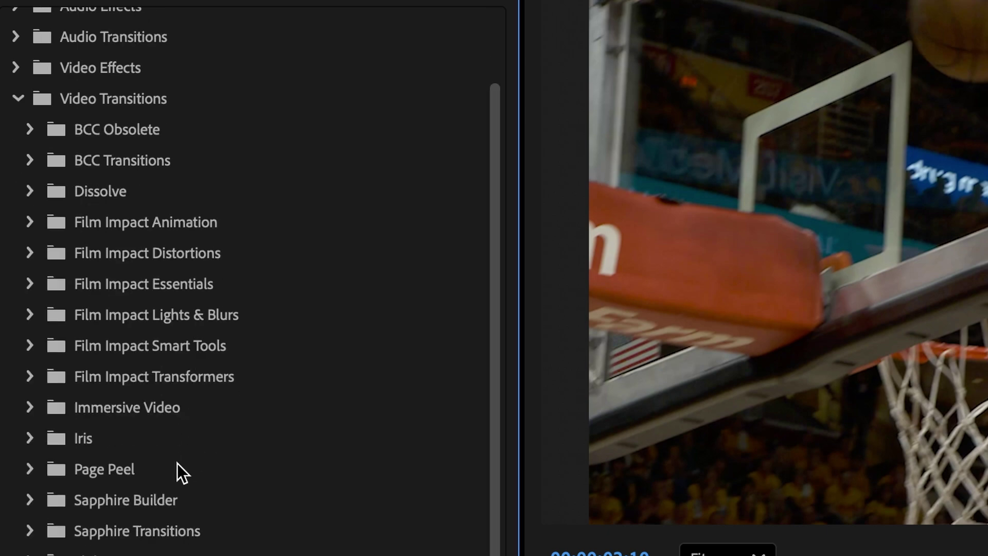
left_click(30, 531)
scroll(150, 331, "down", 20)
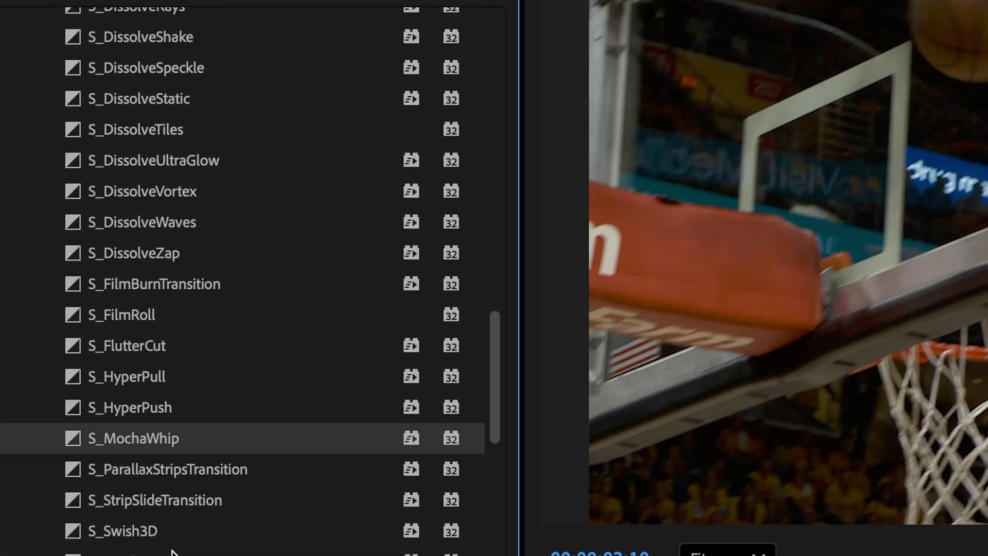
Step: Drop S_MochaWhip on the basketball_02/basketball_03 cut and set its duration to 15 frames
left_click_drag(112, 311, 521, 441)
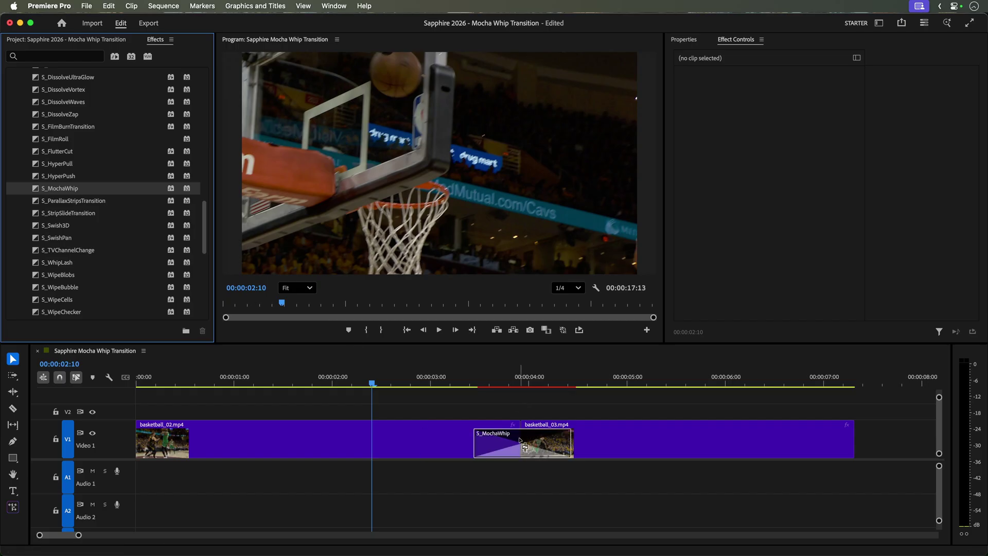
double_click(538, 442)
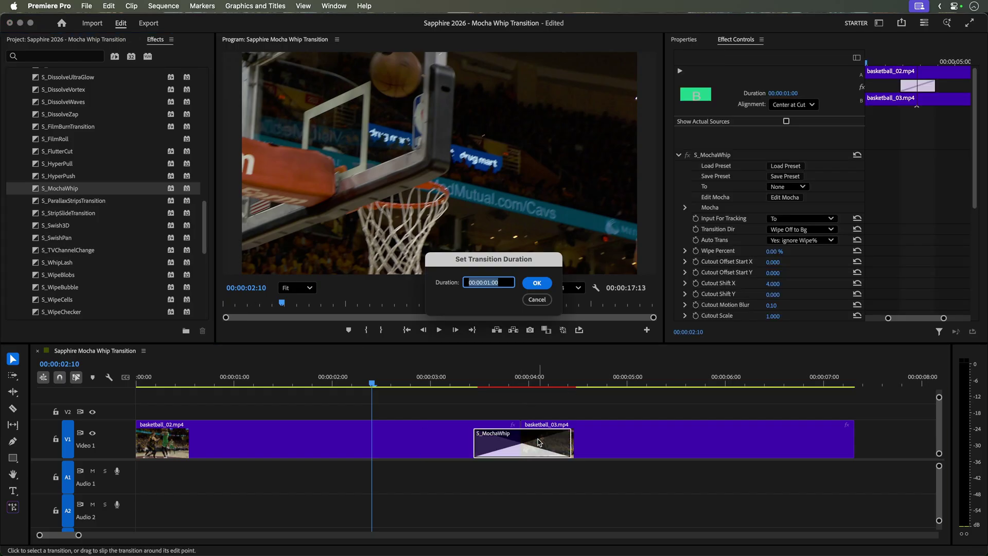
type("15")
key("Return")
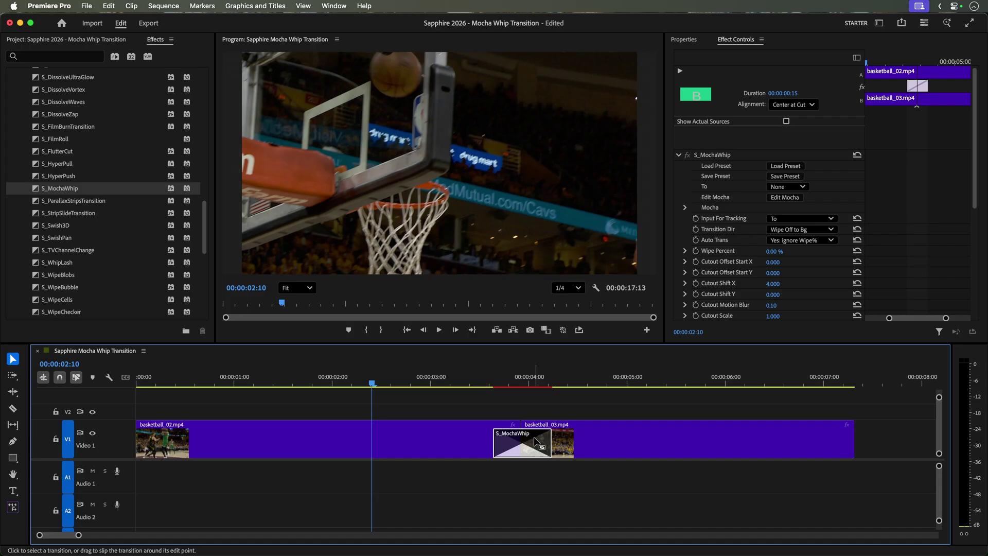
Step: Play back the new transition twice from just before the cut
key("space")
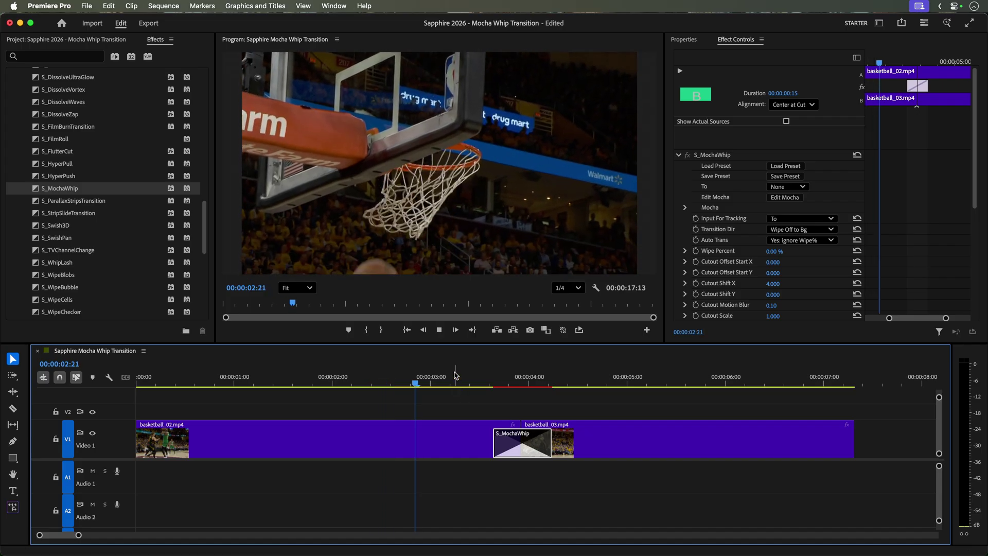
left_click(442, 376)
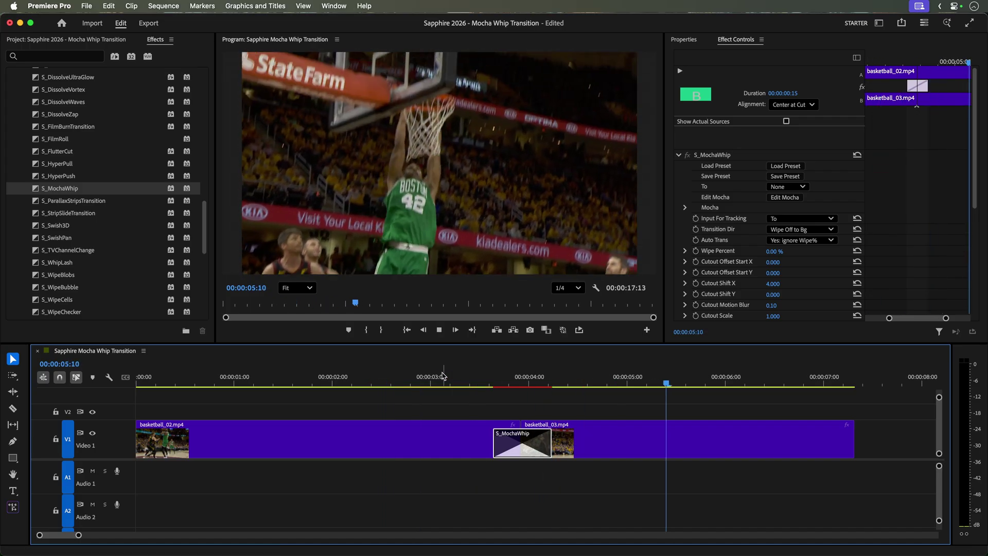
key("space")
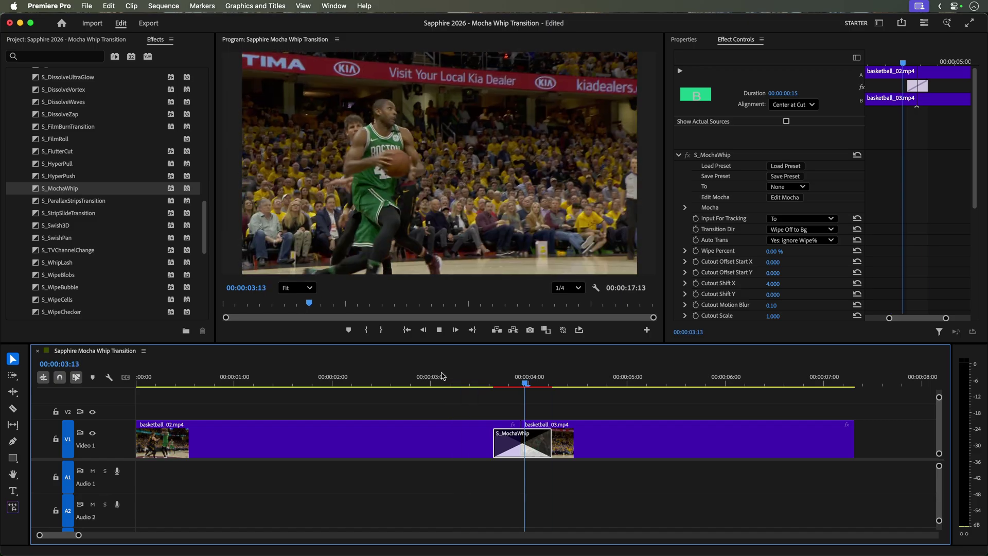
key("space")
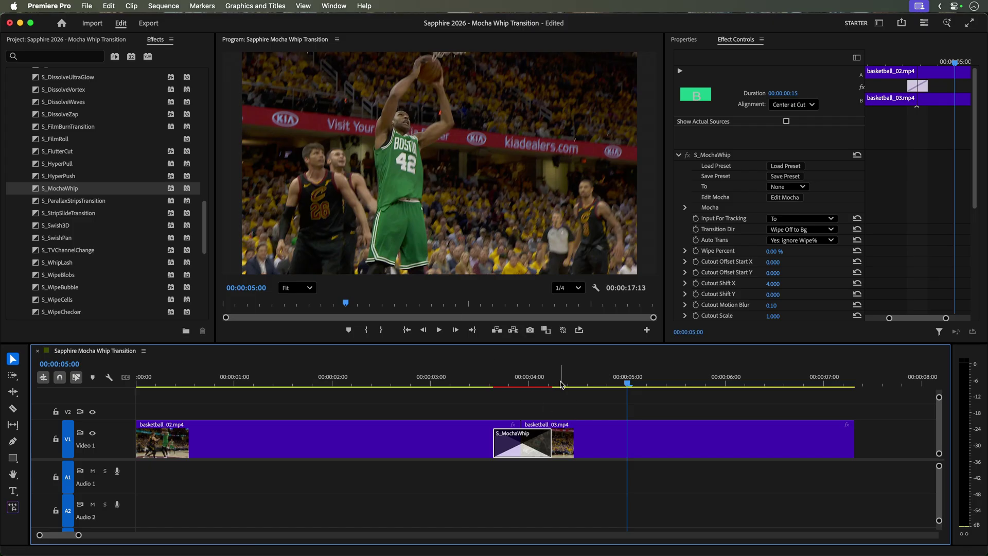
Step: At the cut, set Input For Tracking to the incoming To clip and launch Mocha
key("Up")
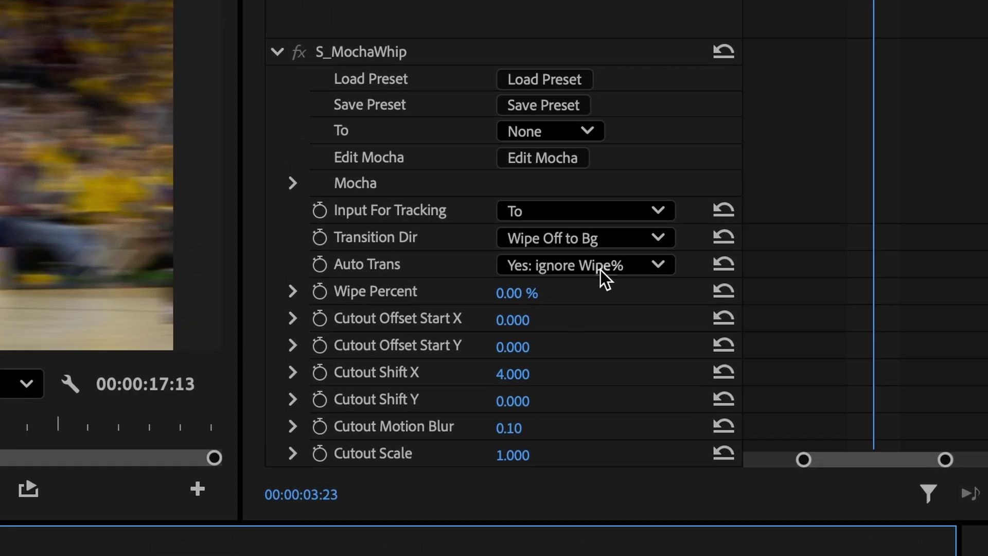
left_click(636, 209)
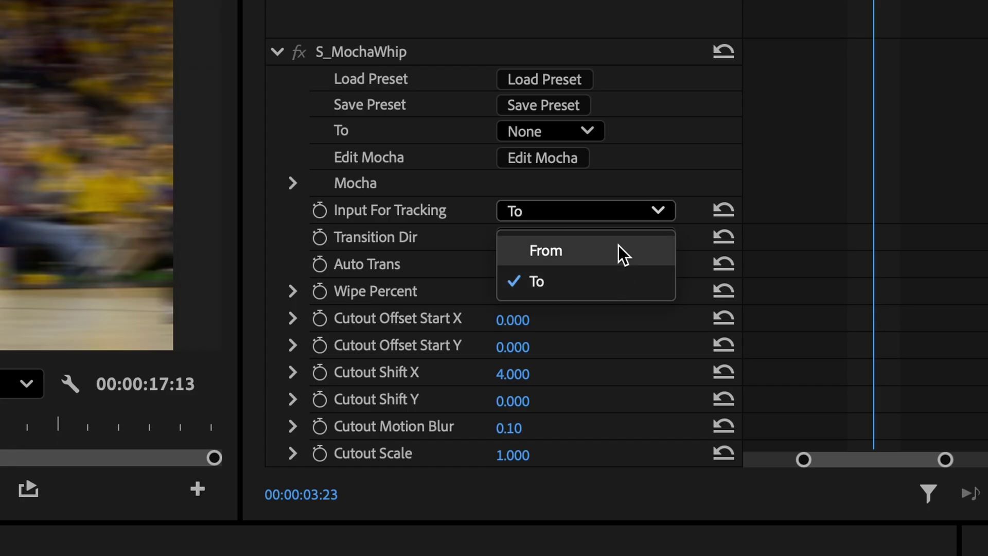
left_click(597, 280)
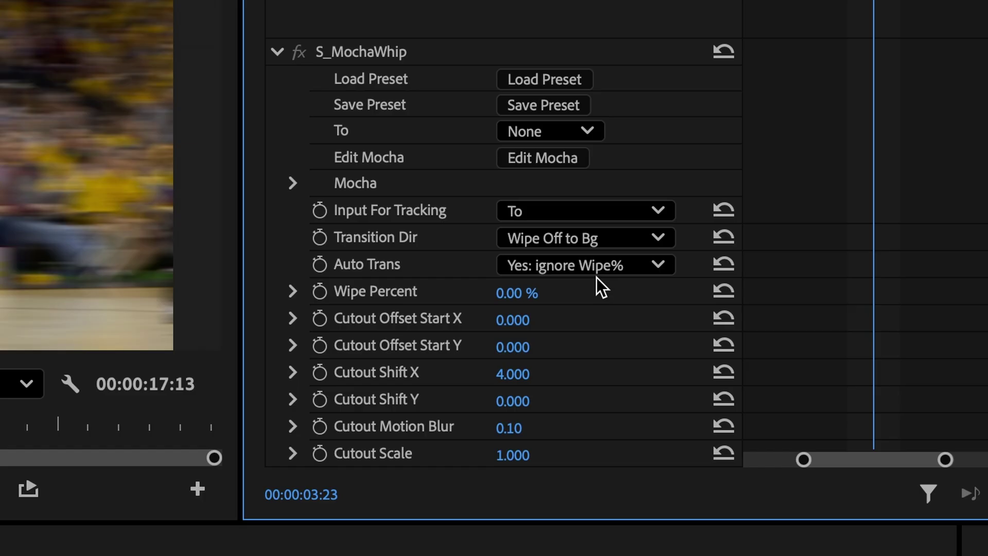
left_click(547, 169)
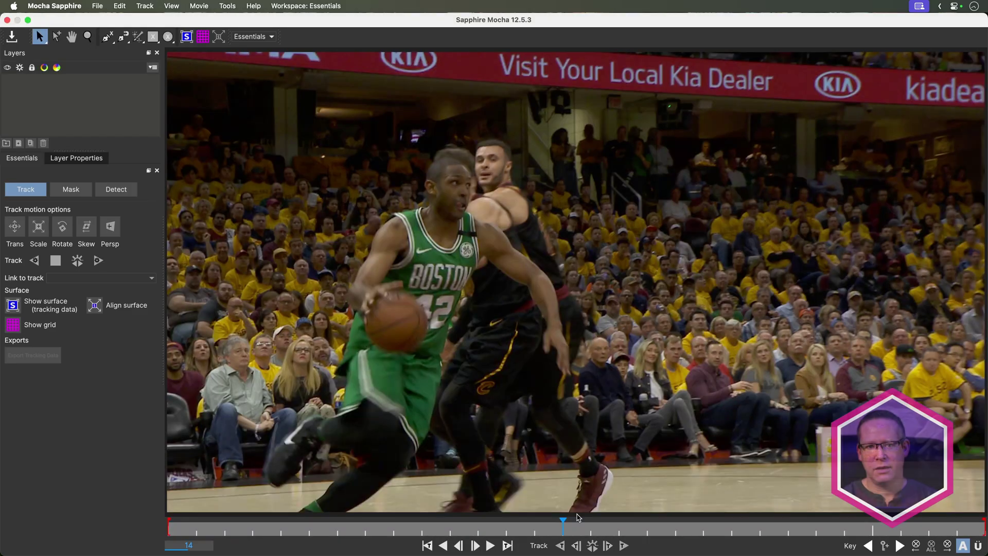
Step: On frame 13, place Matte Assist ML points on Boston player 42's head and foot
left_click_drag(563, 522, 535, 524)
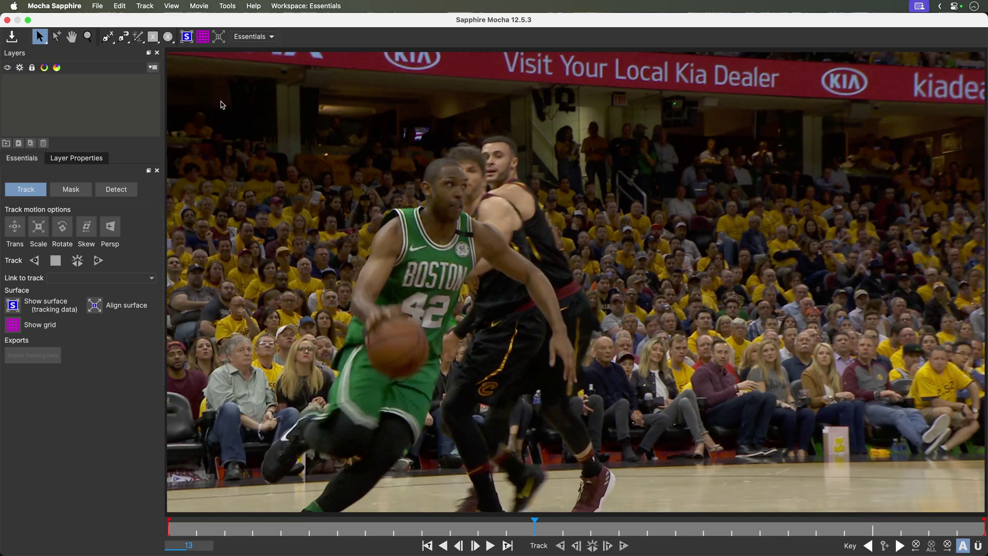
left_click(139, 38)
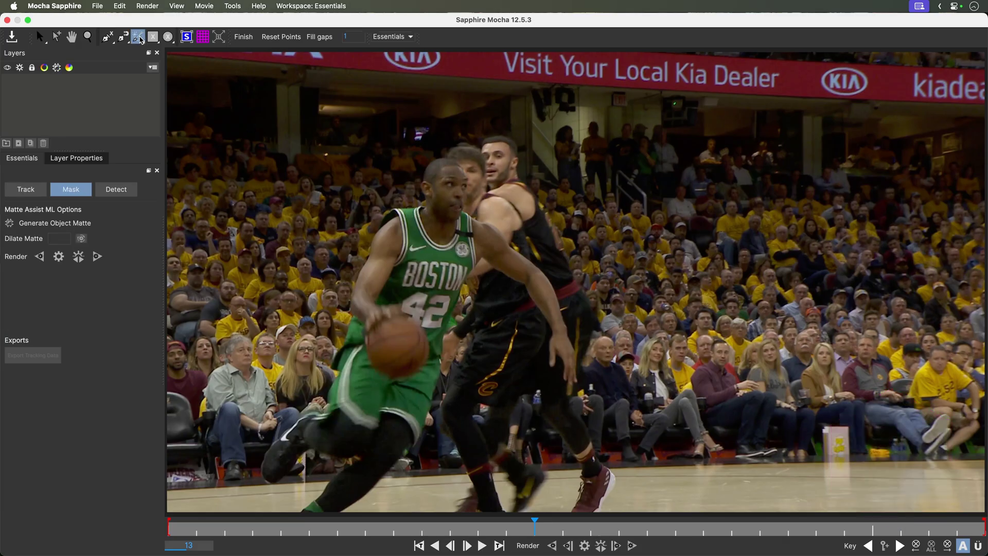
left_click(451, 170)
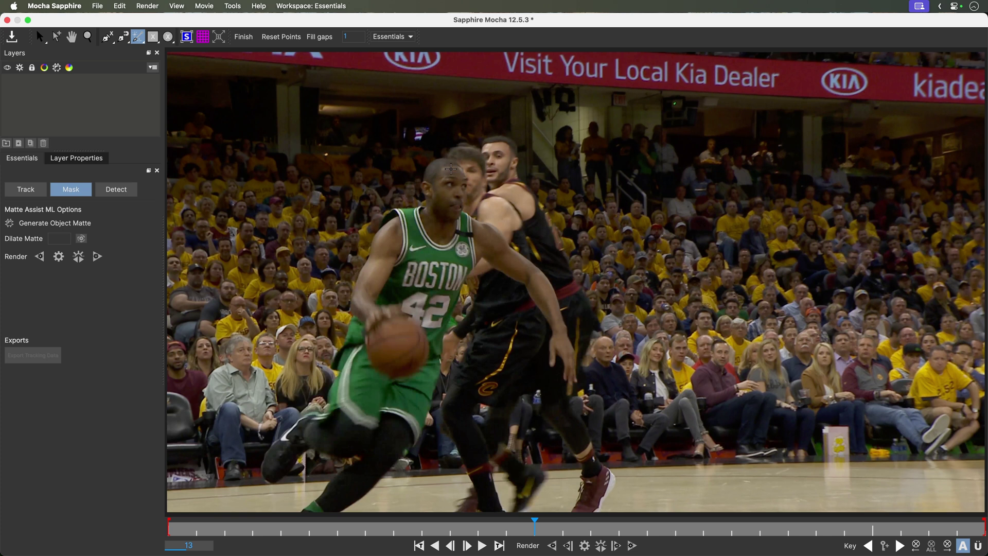
left_click(336, 501)
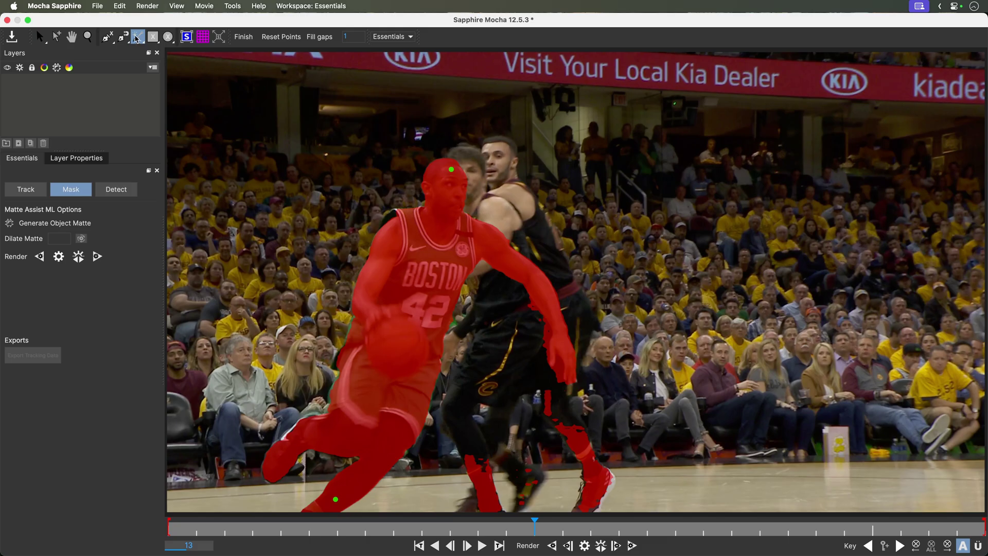
Step: Erase matte spill on the Cleveland defender with an enlarged brush, then return to point-based ML masking
left_click_drag(136, 39, 145, 106)
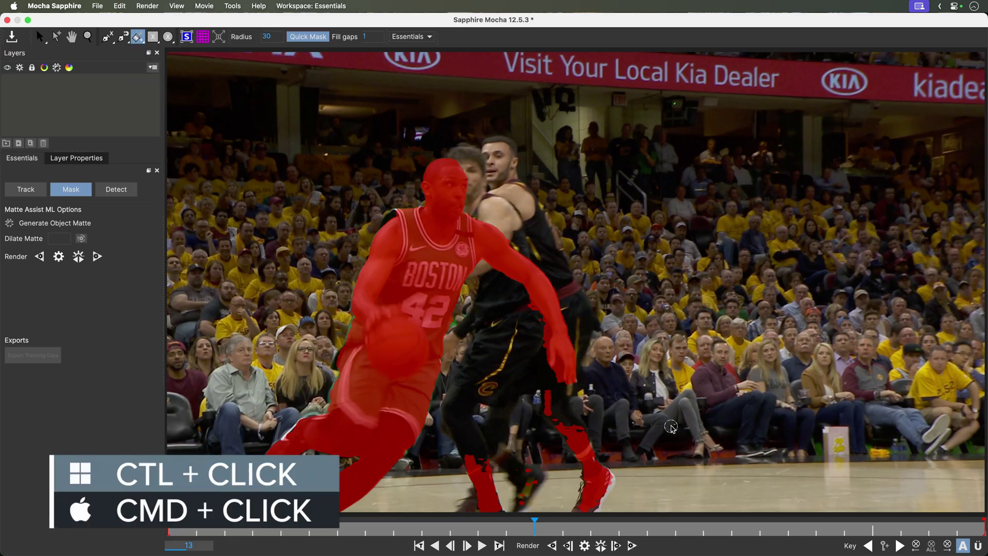
mouse_move(671, 427)
left_mouse_down()
mouse_move(718, 461)
mouse_move(729, 442)
left_mouse_up()
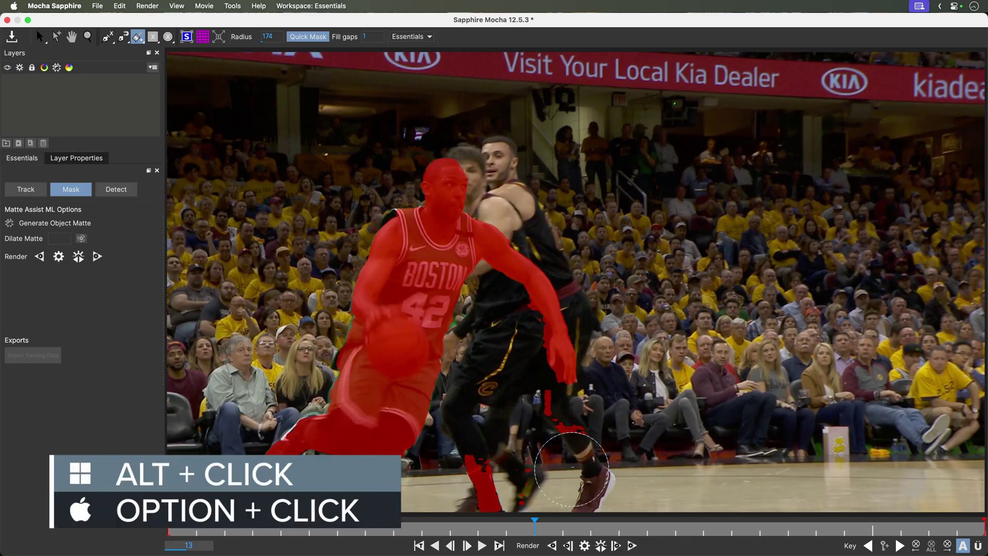
mouse_move(540, 418)
left_mouse_down()
mouse_move(520, 454)
mouse_move(523, 482)
mouse_move(478, 465)
left_mouse_up()
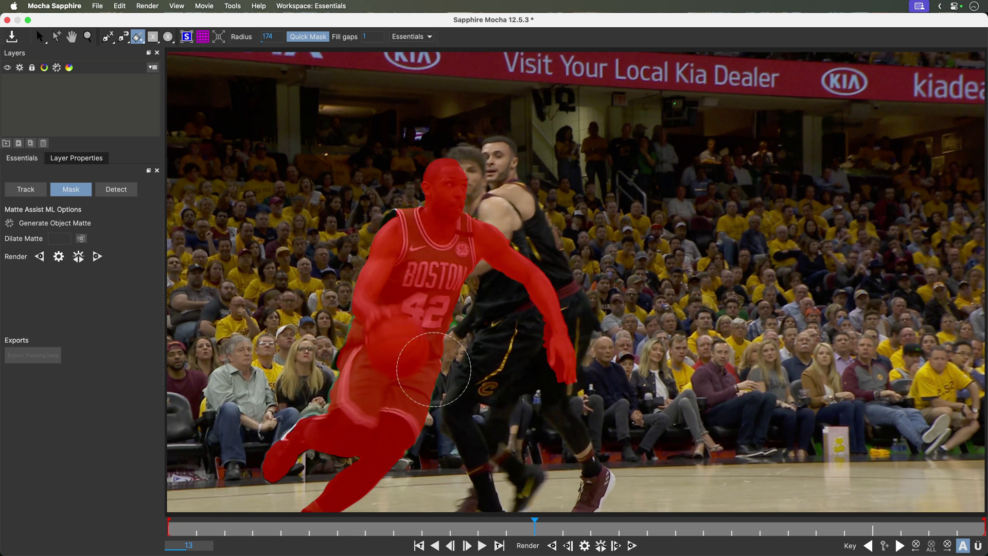
left_click(137, 37)
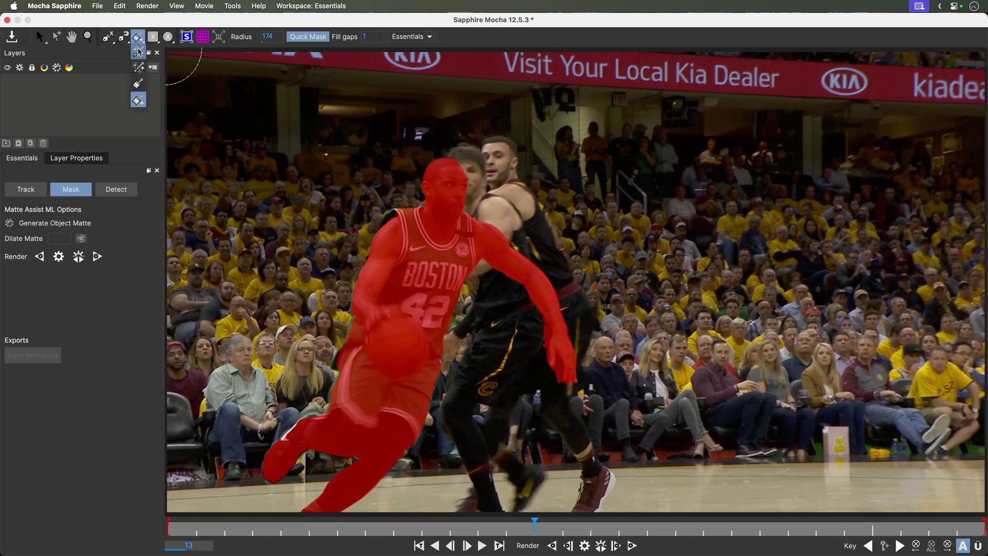
left_click(138, 51)
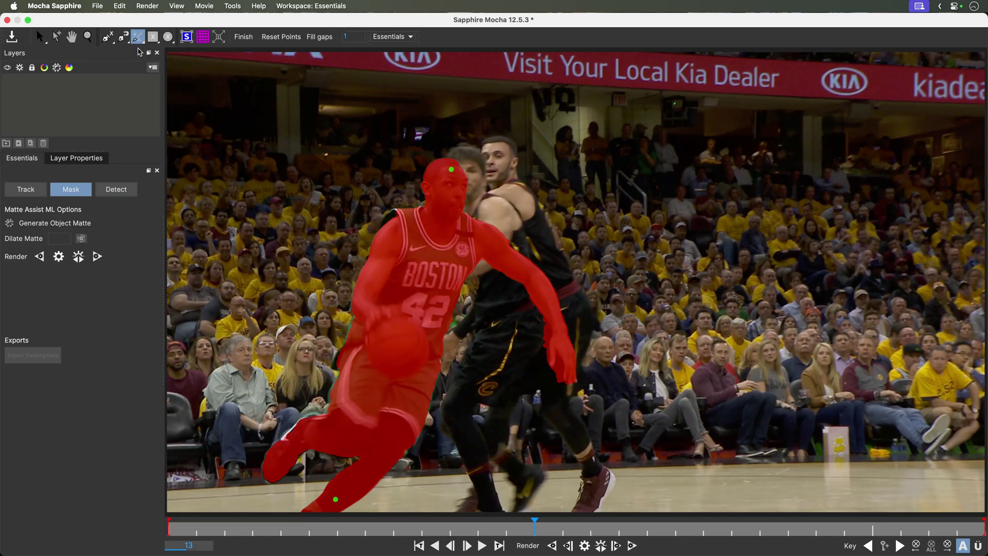
Step: Convert the matte to a mask layer, render tracking forward, verify by scrubbing, and save the project
left_click(245, 39)
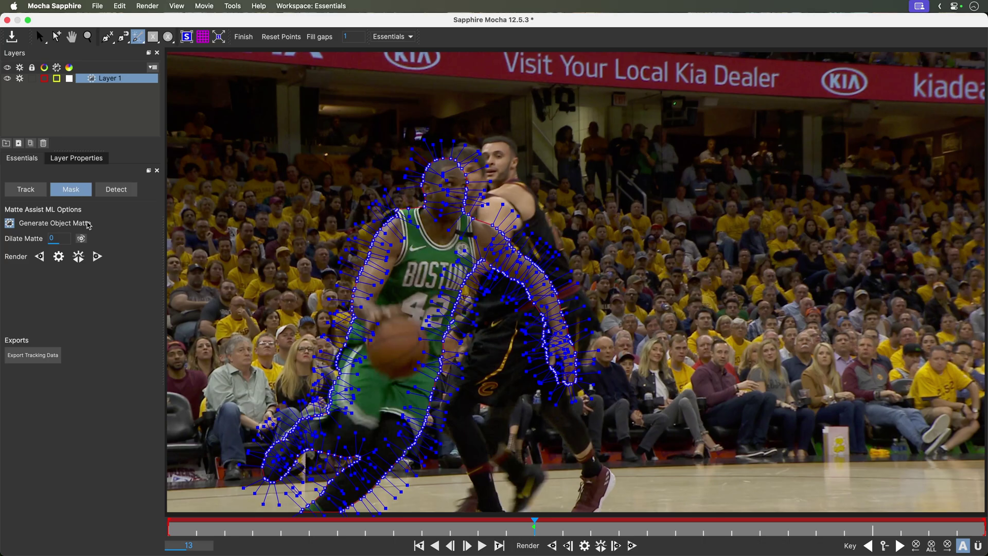
left_click(79, 256)
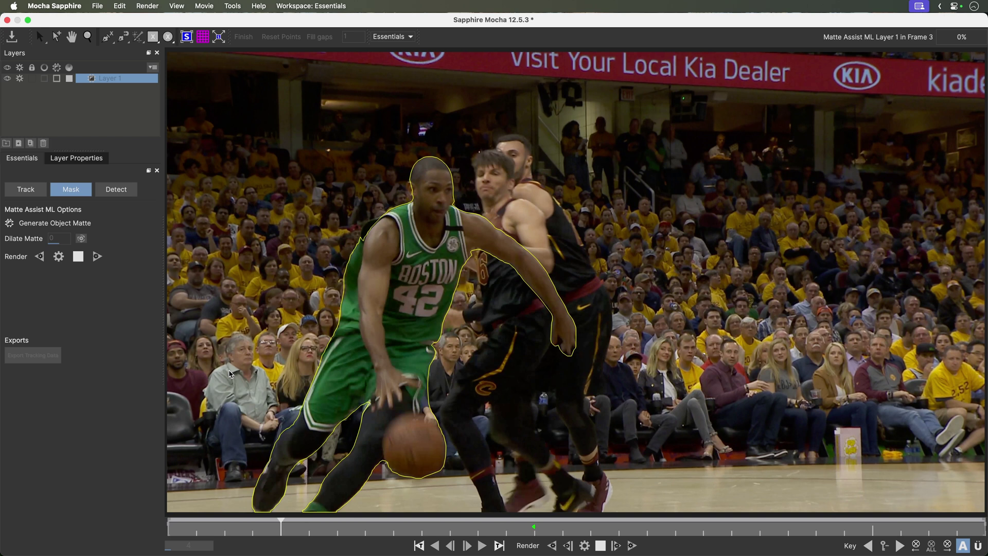
left_click_drag(191, 523, 535, 523)
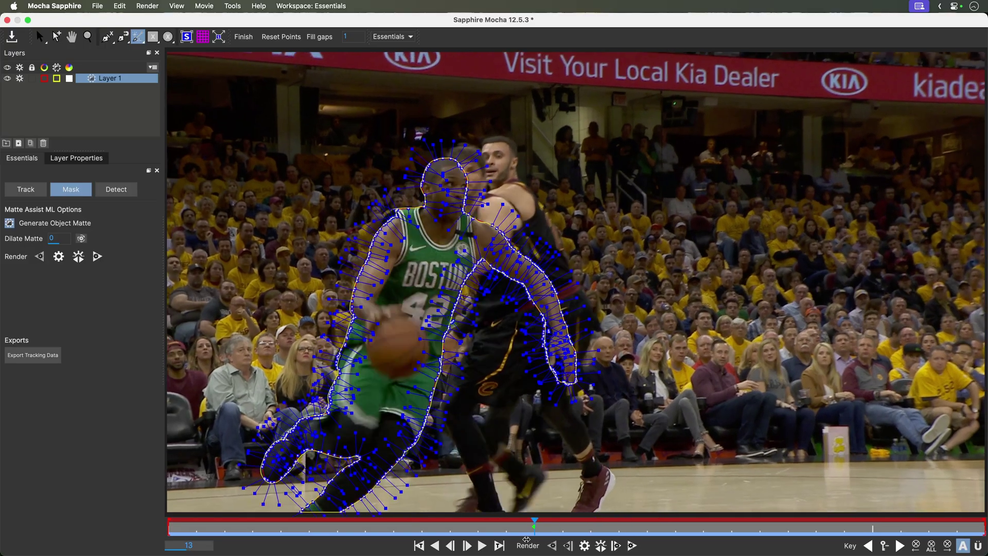
left_click(12, 38)
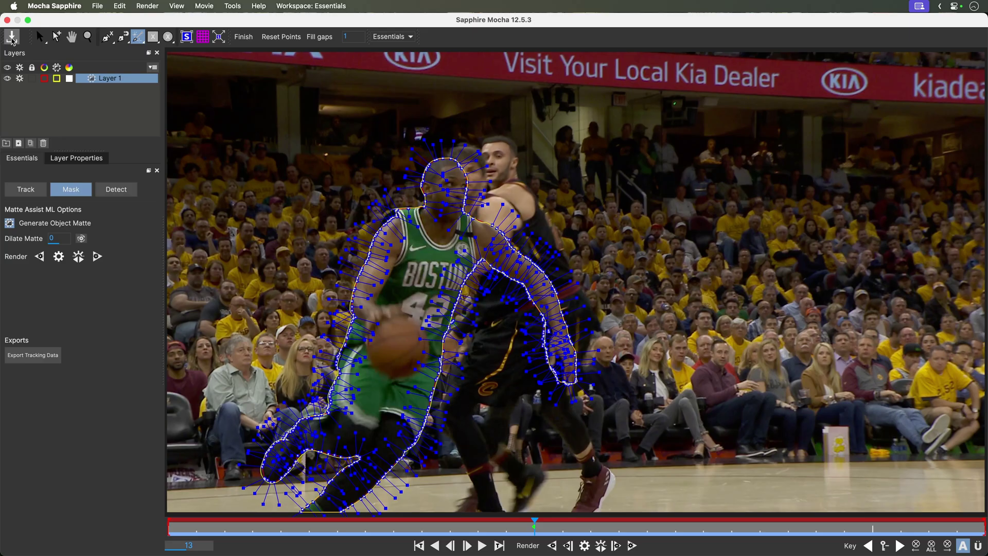
Step: Quit Mocha and mark In and Out points around the S_MochaWhip transition
left_click(70, 6)
left_click(69, 112)
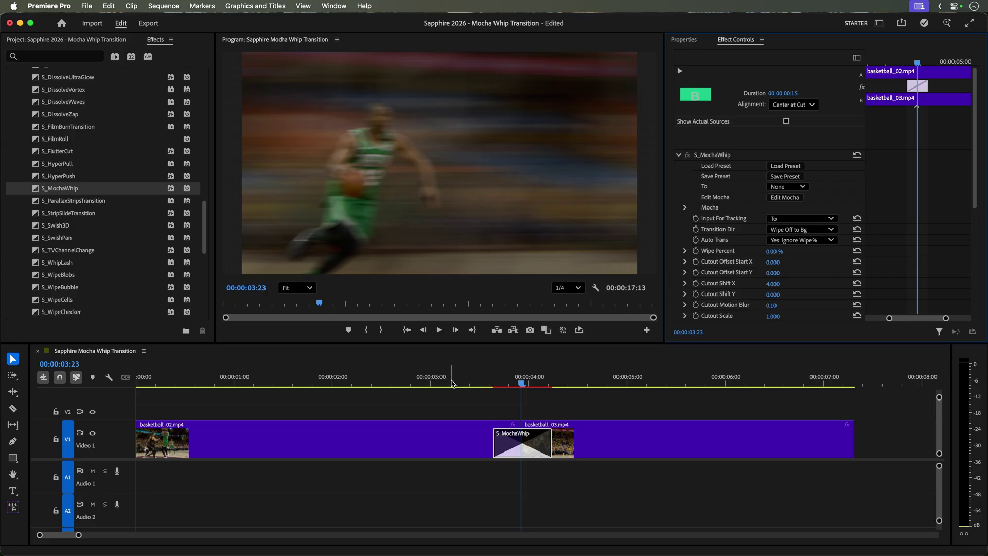
left_click(451, 384)
left_click(609, 382)
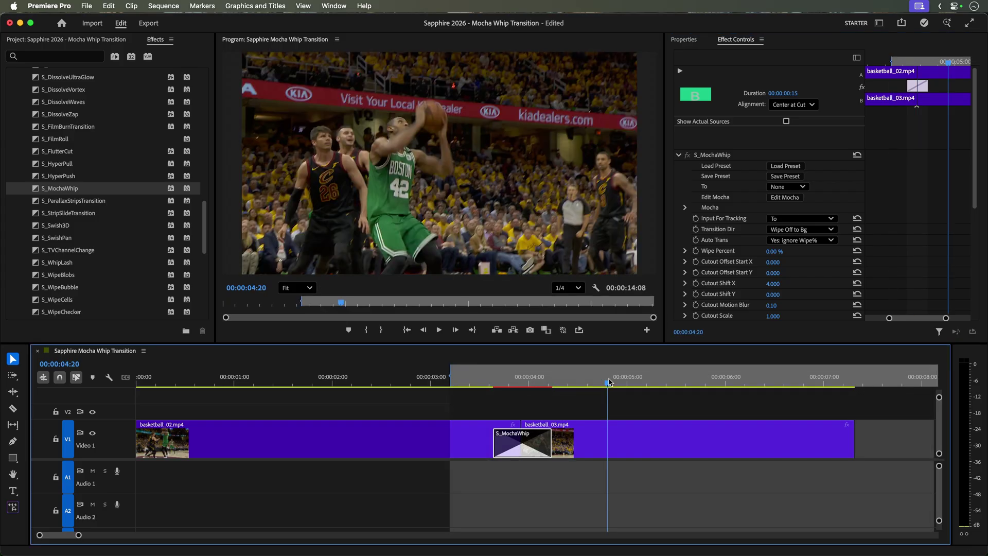
key("o")
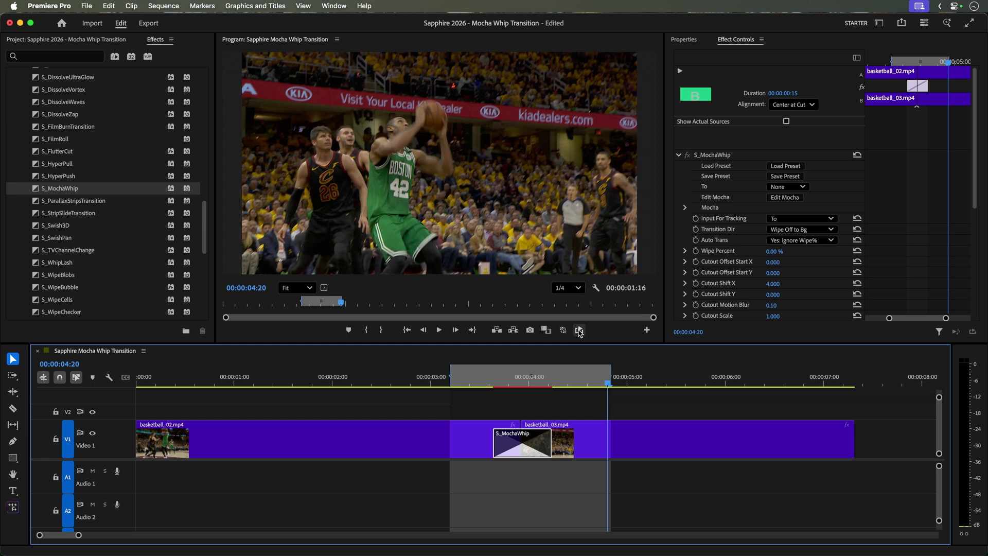
Step: Loop-play the marked range to preview the player's whip, then stop
left_click(579, 330)
left_click(439, 330)
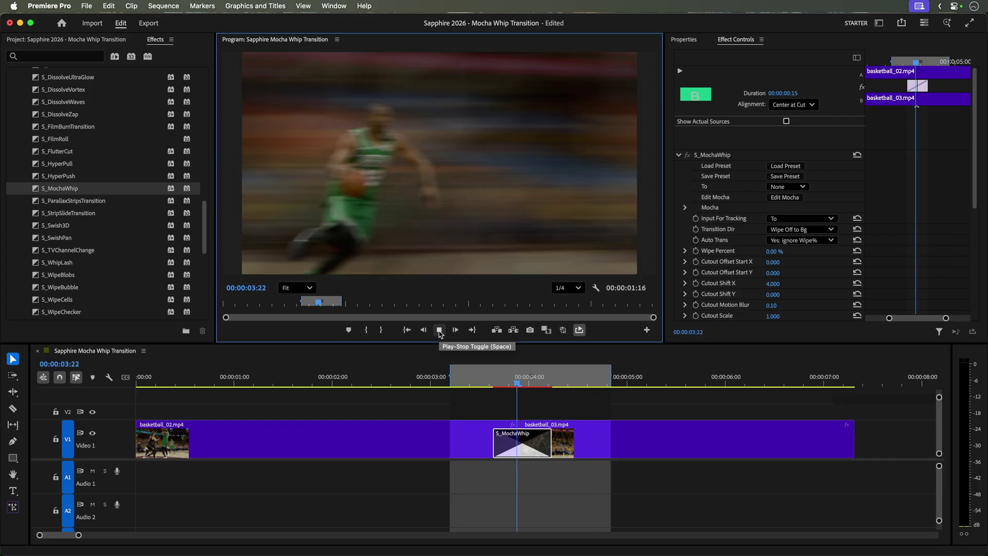
left_click(439, 331)
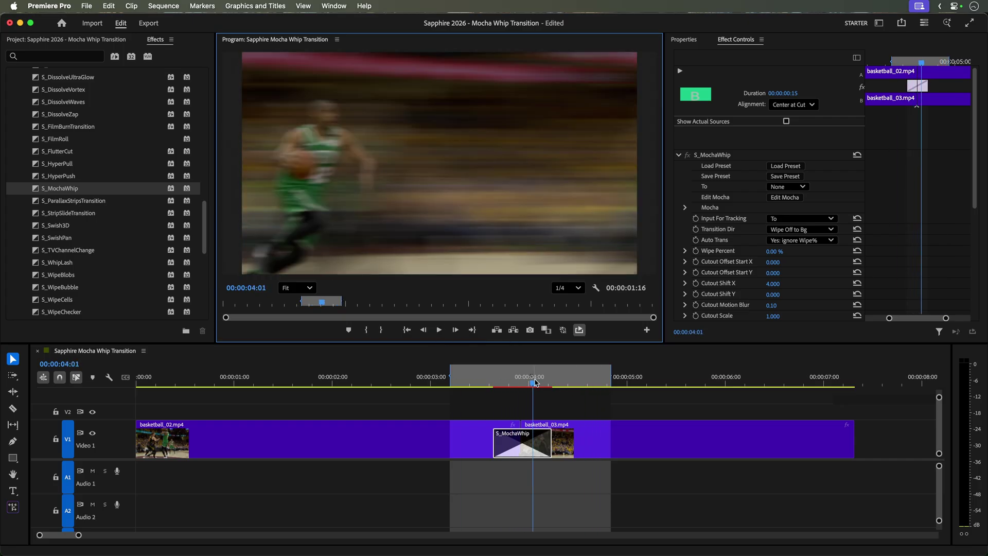
Step: At mid-transition frame 00:00:03:23, set S_MochaWhip Cutout Motion Blur to 0
left_click_drag(535, 382, 522, 385)
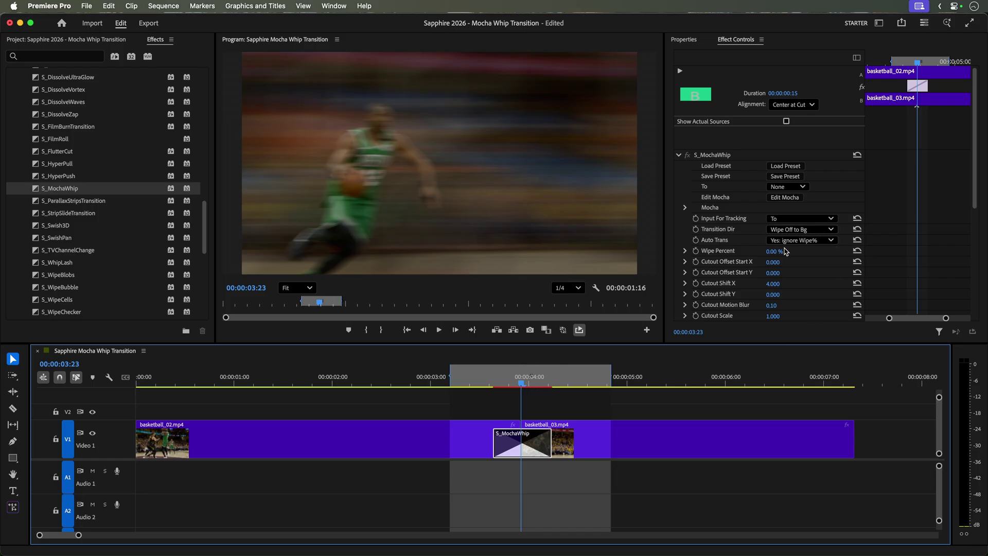
left_click(772, 306)
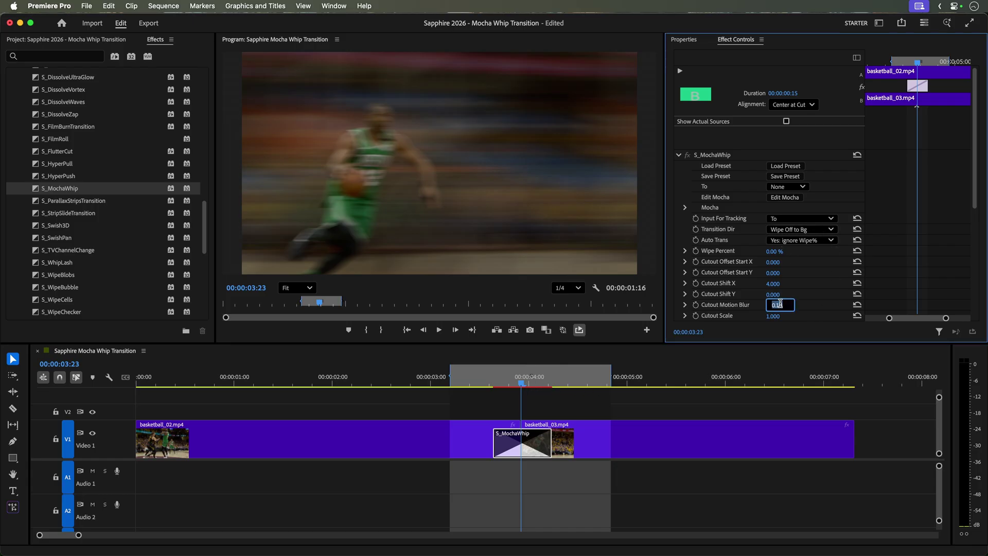
key("Return")
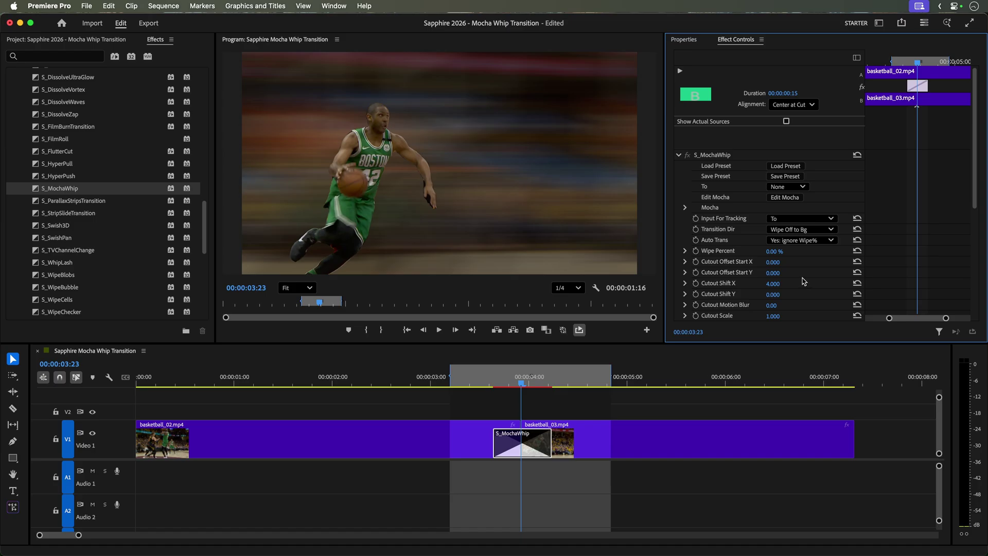
scroll(804, 282, "down", 5)
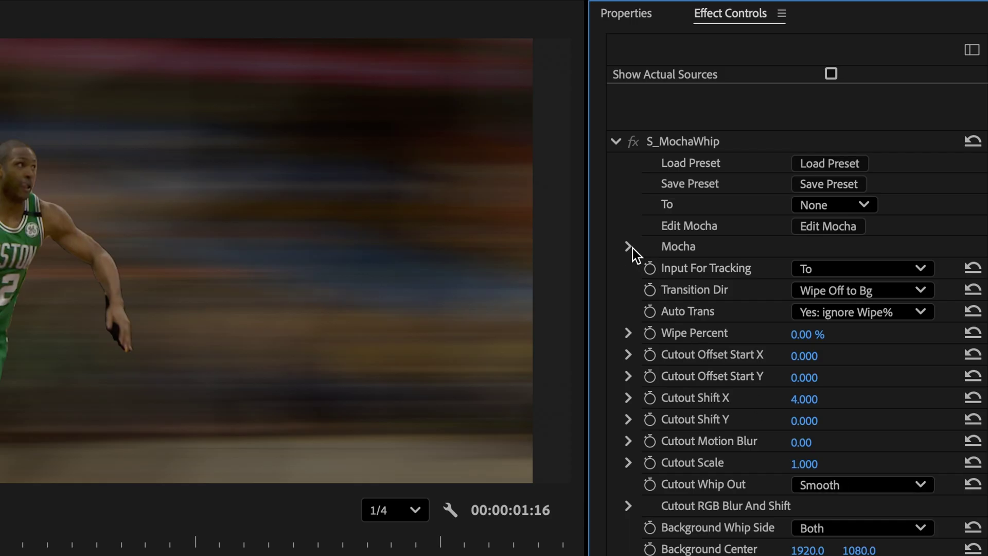
left_click(628, 246)
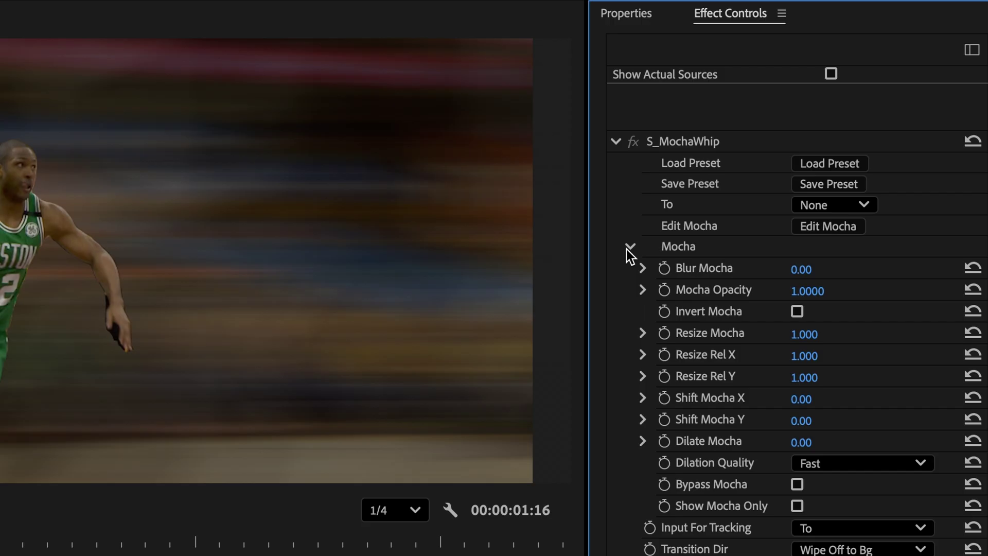
left_click(628, 248)
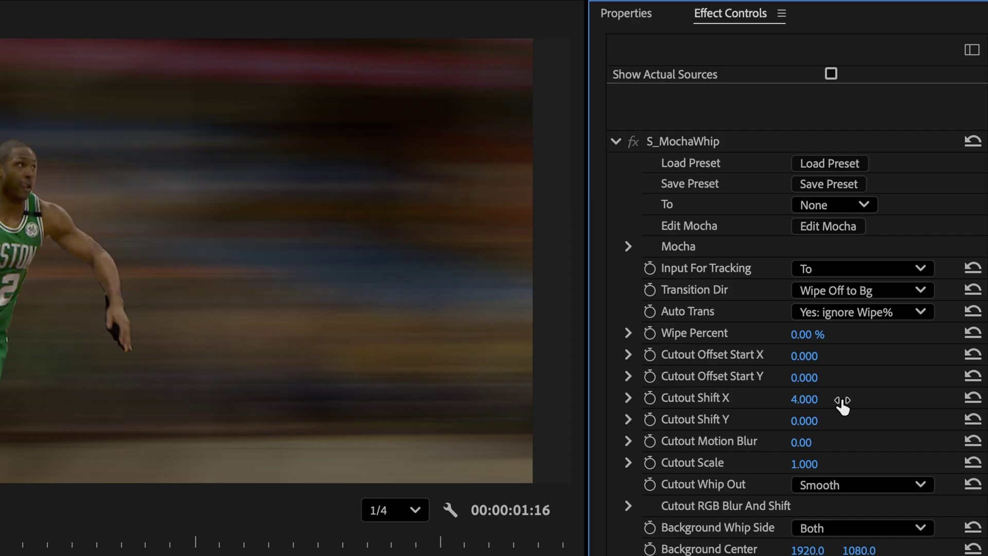
Step: Set Cutout Shift X to 3, stop the loop, and step back two frames
left_click(805, 400)
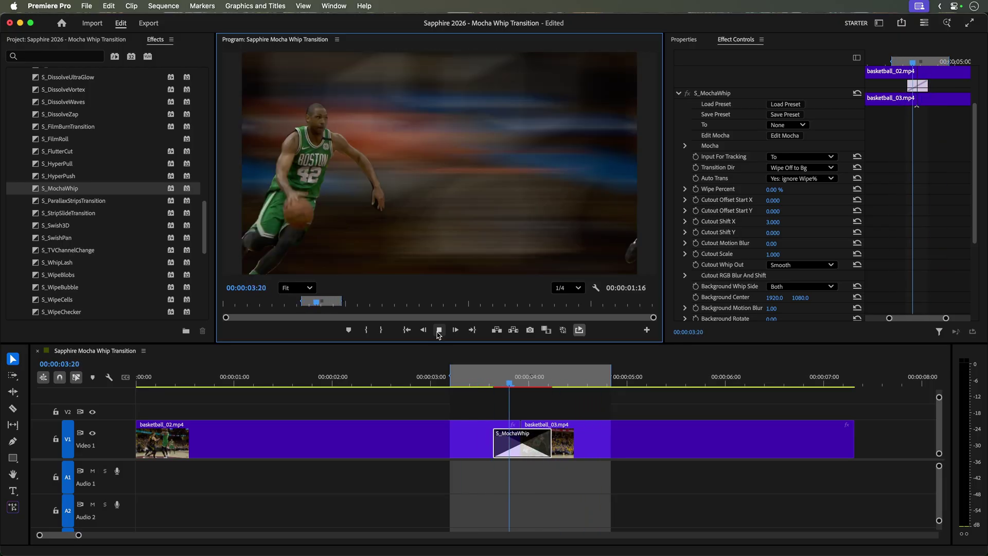
left_click(439, 331)
key("Left")
key("Left")
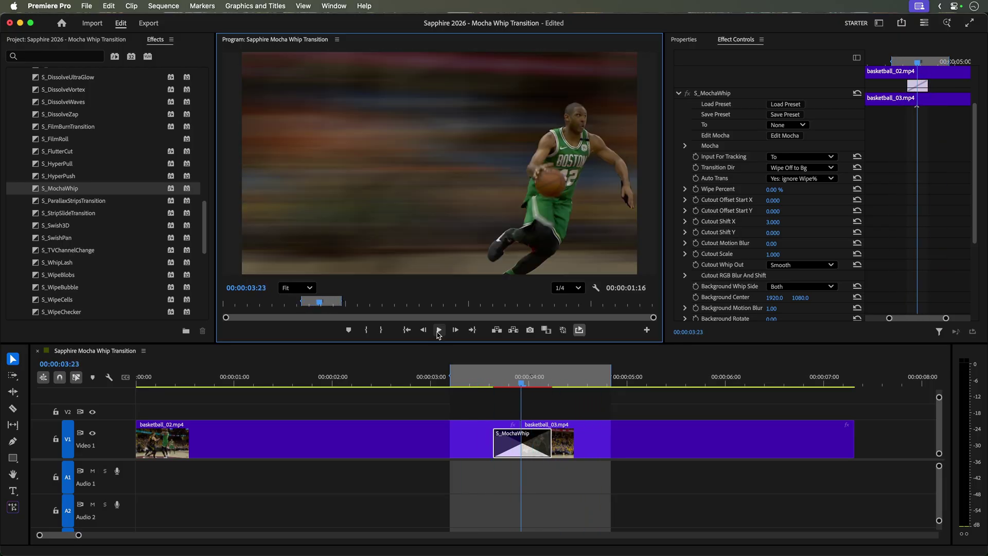
scroll(768, 254, "down", 5)
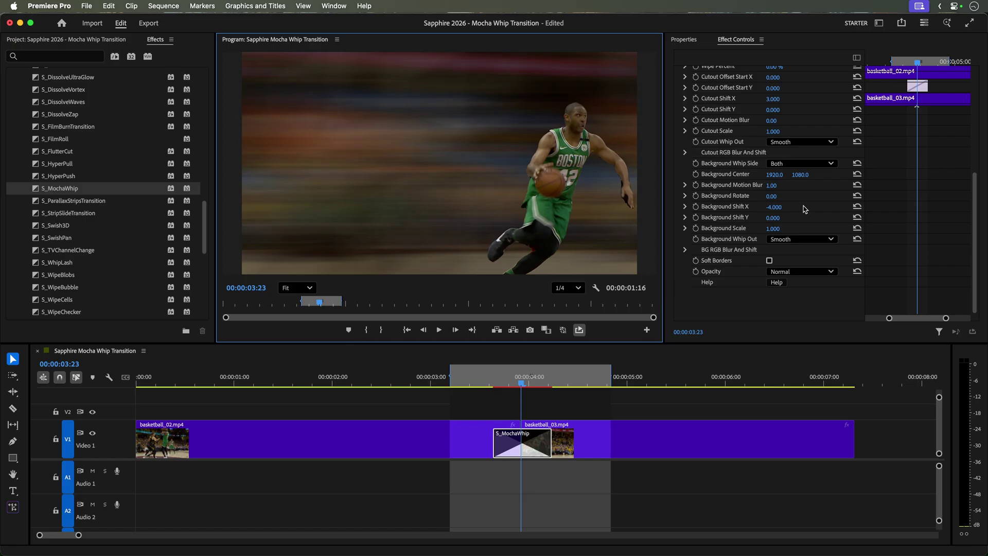
Step: Set Background Shift X to -3 and play the whip preview once
left_click(773, 207)
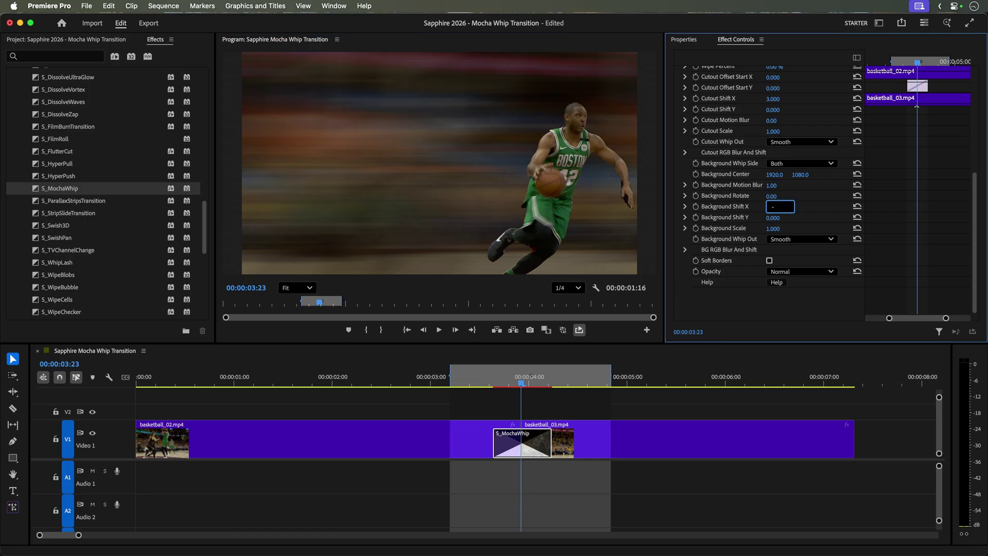
key("Return")
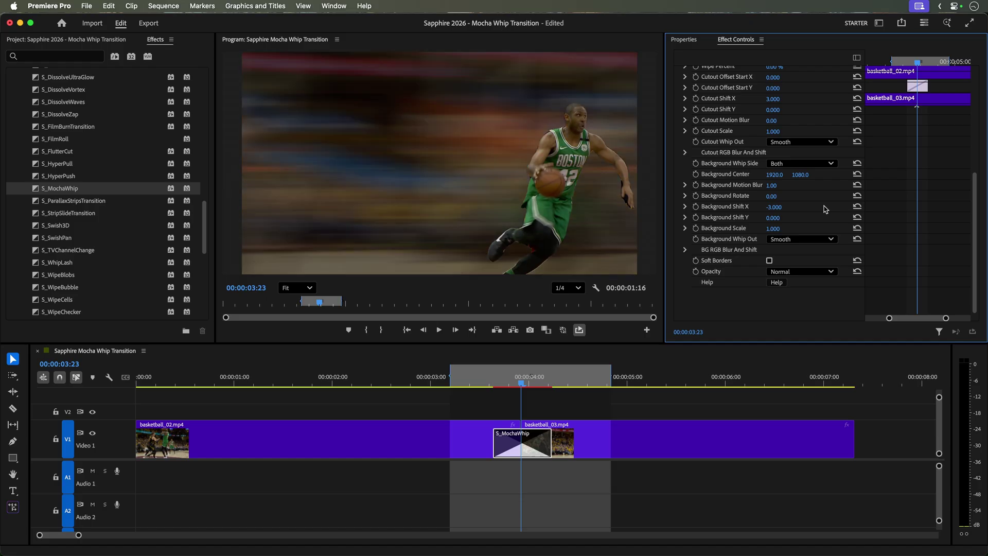
left_click(439, 330)
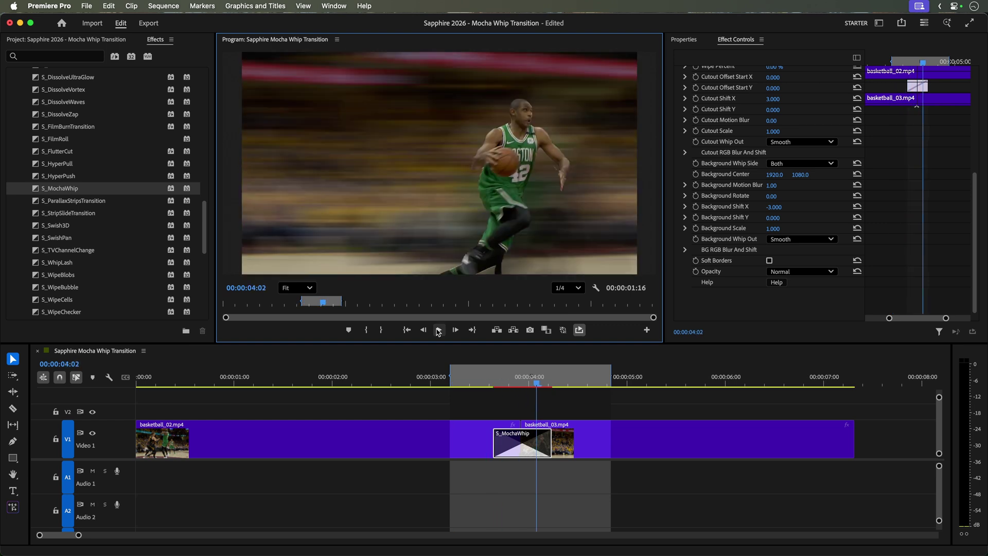
left_click(438, 331)
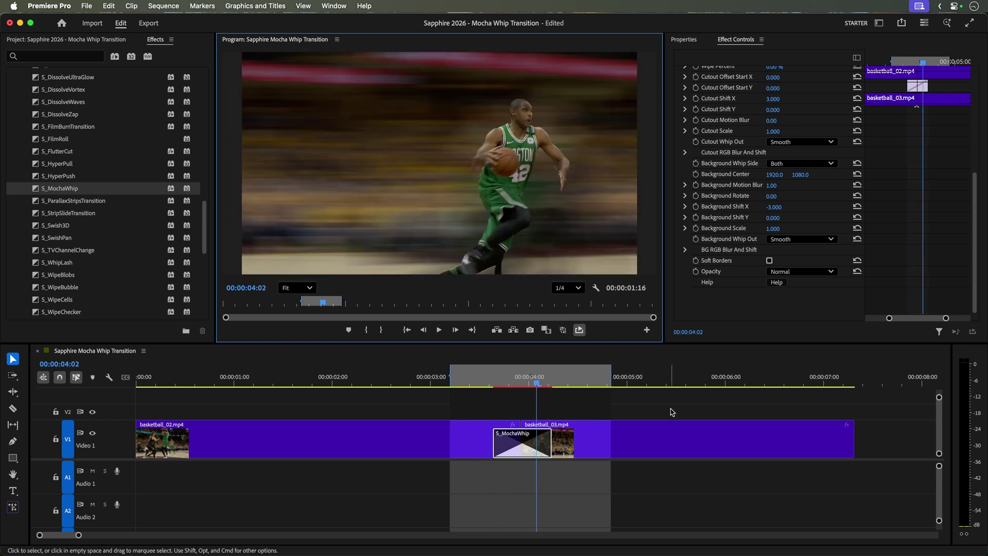
Step: Pan the timeline to the chef cooking clips and scrub through their MochaWhip transition
key("h")
left_click_drag(769, 404, 262, 413)
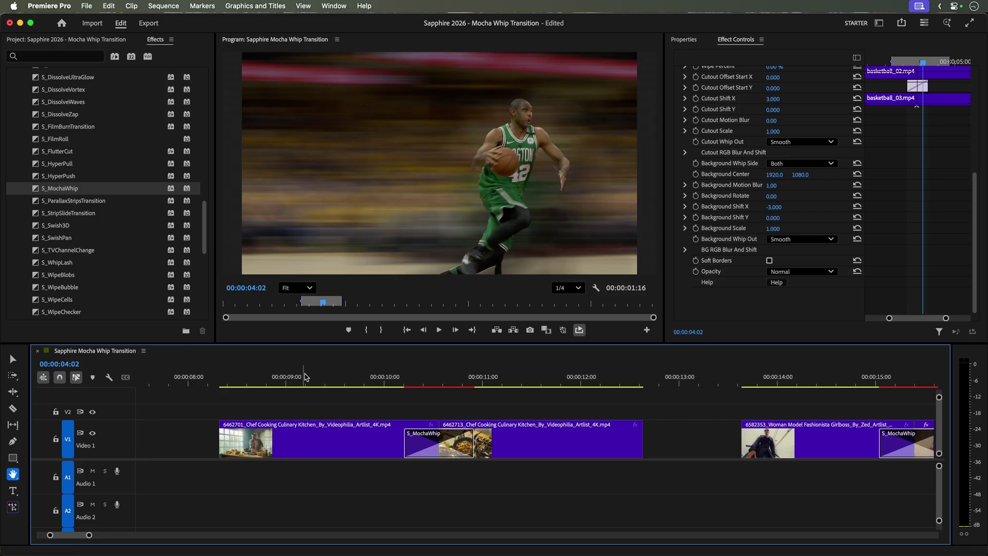
left_click(304, 376)
key("v")
mouse_move(304, 382)
left_mouse_down()
mouse_move(561, 385)
mouse_move(519, 393)
mouse_move(350, 376)
mouse_move(526, 392)
left_mouse_up()
Step: Mark an In–Out range around the cooking transition, play it back, then scrub its frames
key("i")
key("o")
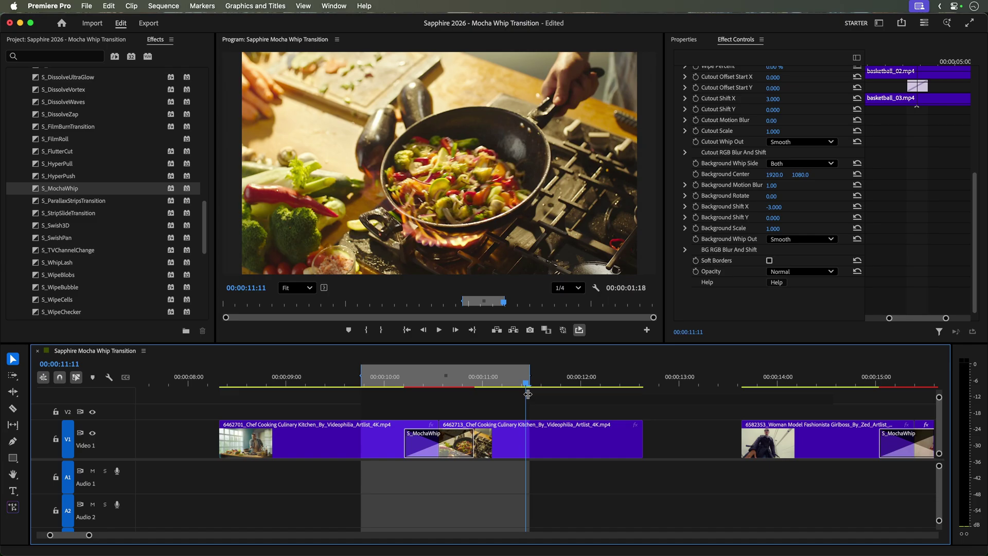
left_click(439, 329)
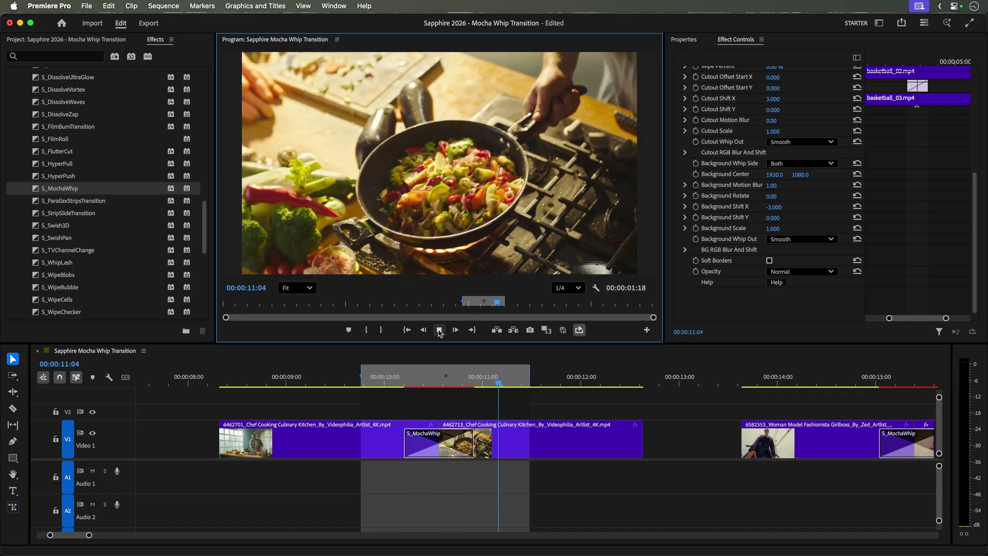
left_click(439, 330)
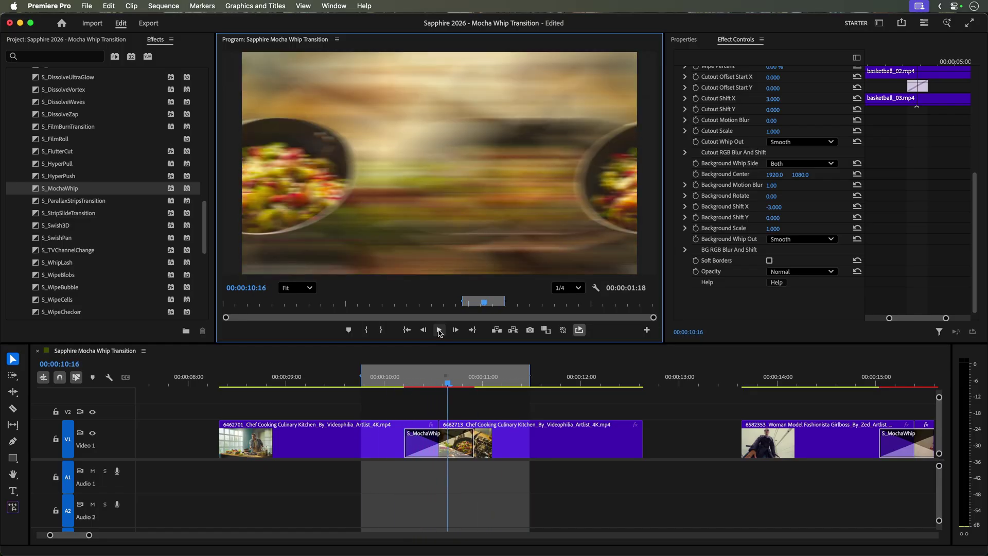
left_click(450, 380)
mouse_move(450, 381)
left_mouse_down()
mouse_move(412, 381)
mouse_move(479, 380)
mouse_move(439, 383)
left_mouse_up()
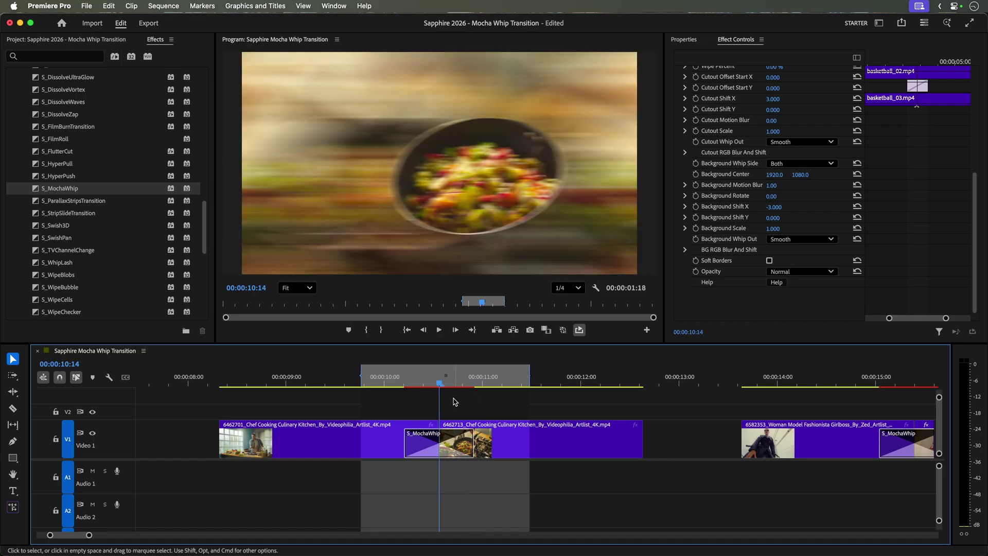
Step: Select the cooking transition and return the playhead to the cut
left_click(456, 434)
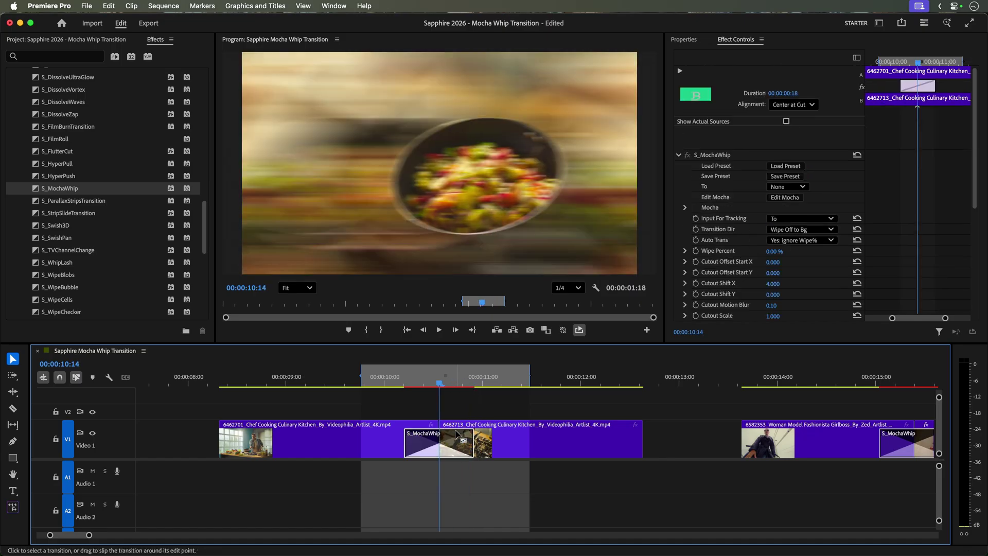
left_click_drag(440, 380, 464, 382)
key("Up")
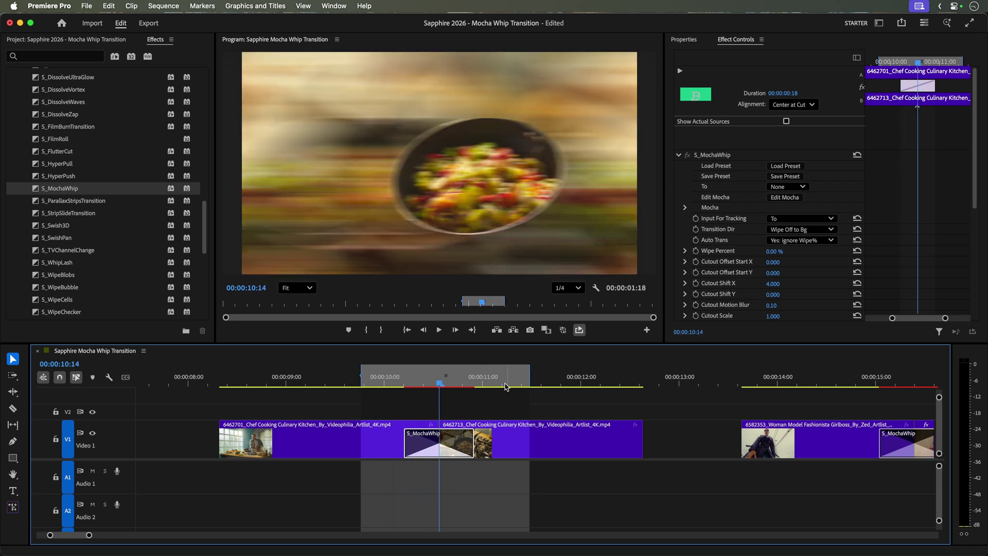
scroll(770, 277, "down", 5)
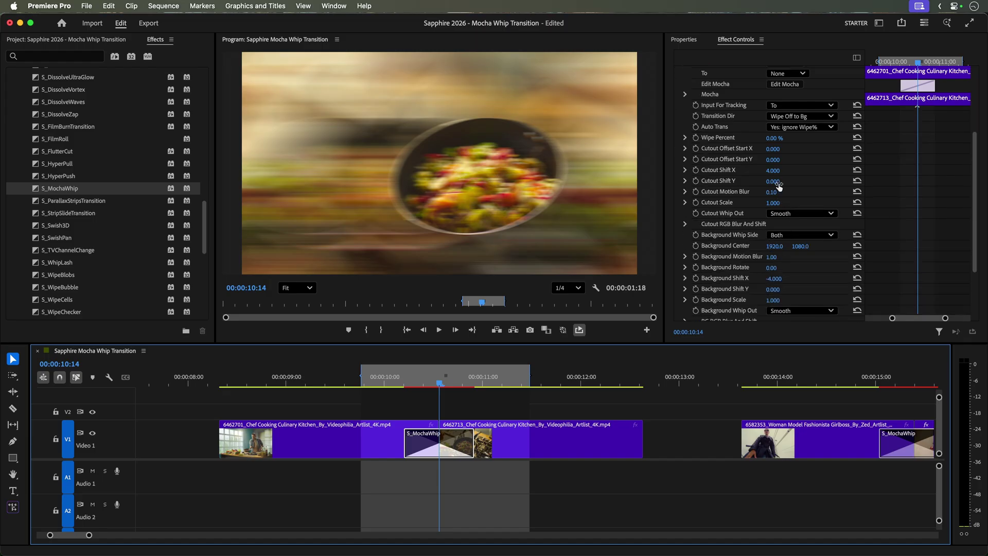
Step: Set Cutout Shift X 0, Cutout Shift Y 2 and Cutout Motion Blur 0.5, then play the whip
left_click(776, 177)
left_click(773, 171)
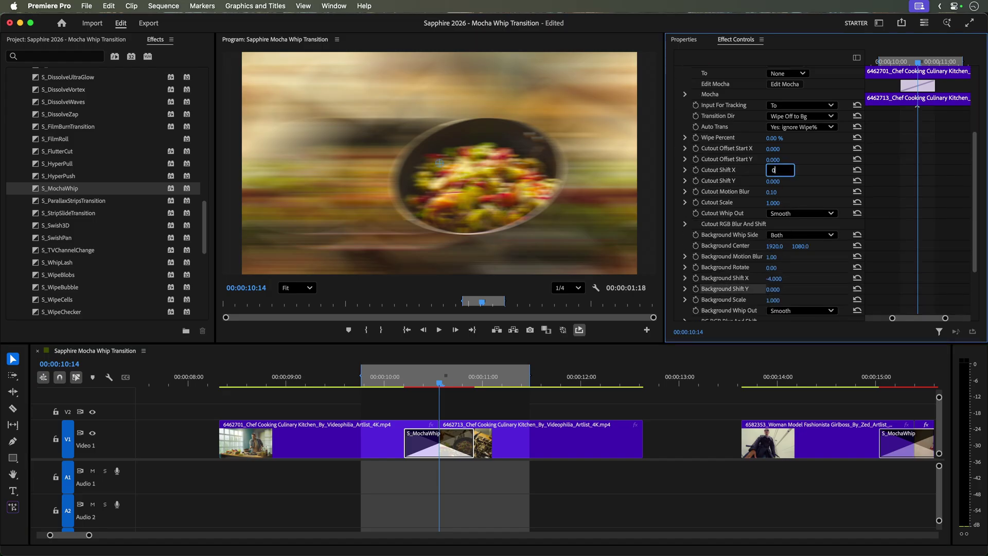
left_click(780, 179)
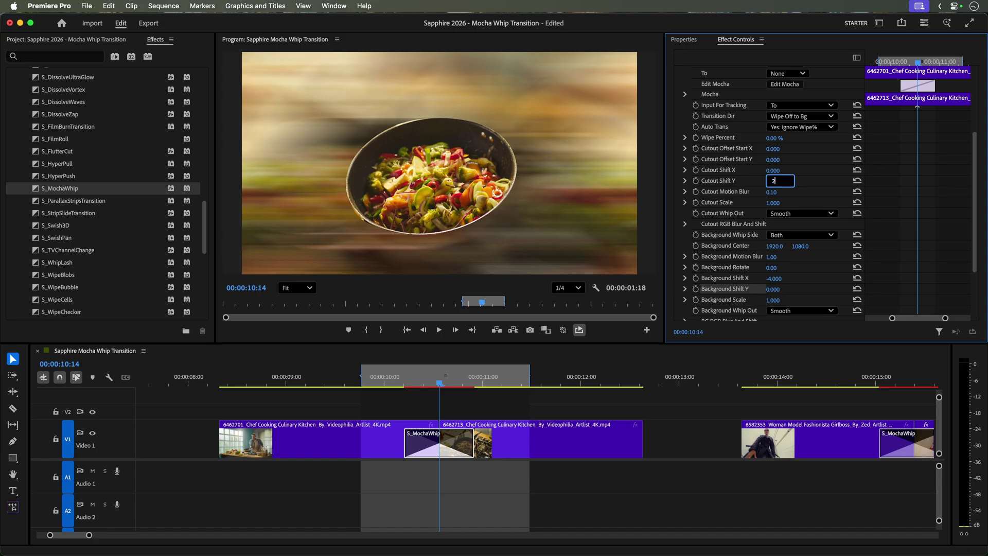
type("2")
key("Return")
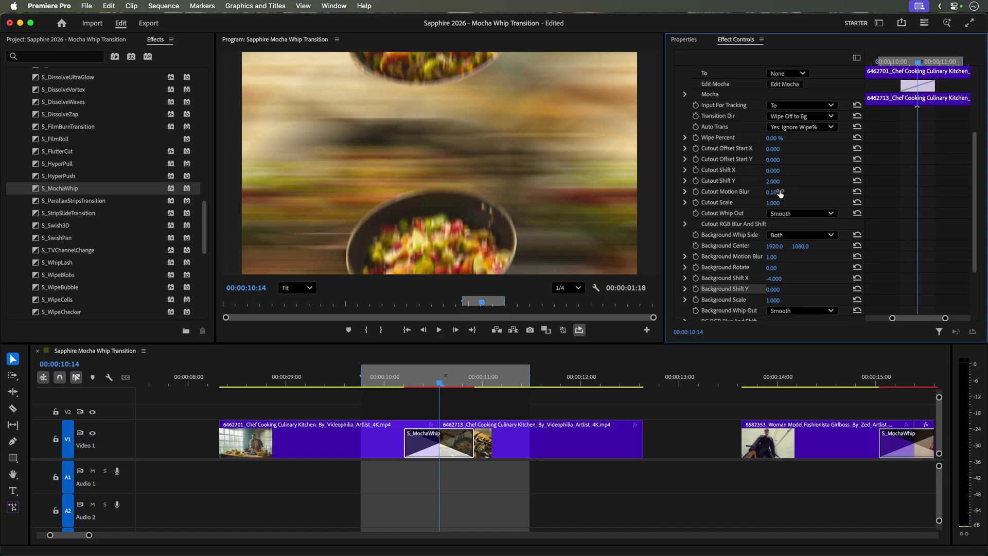
left_click(780, 191)
type(".5")
key("Return")
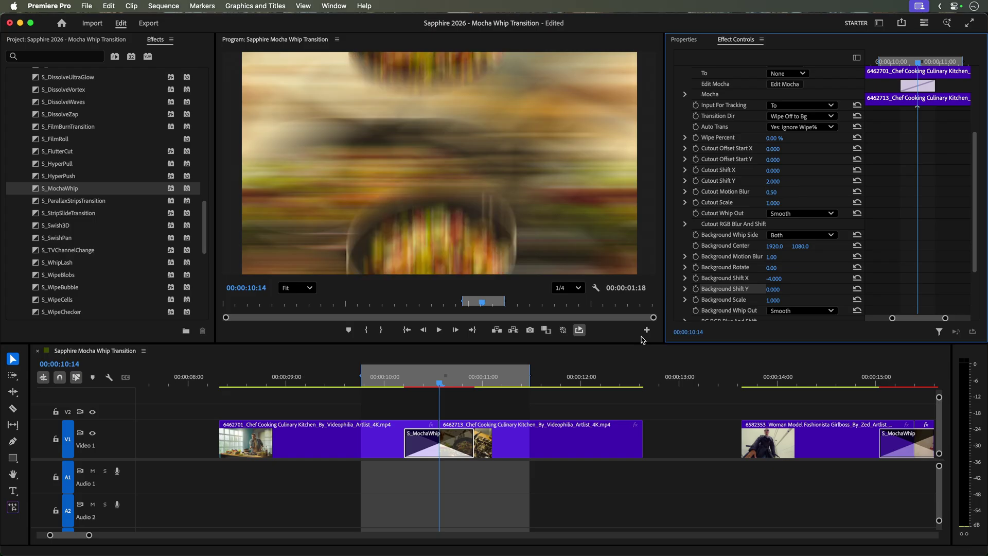
left_click(439, 330)
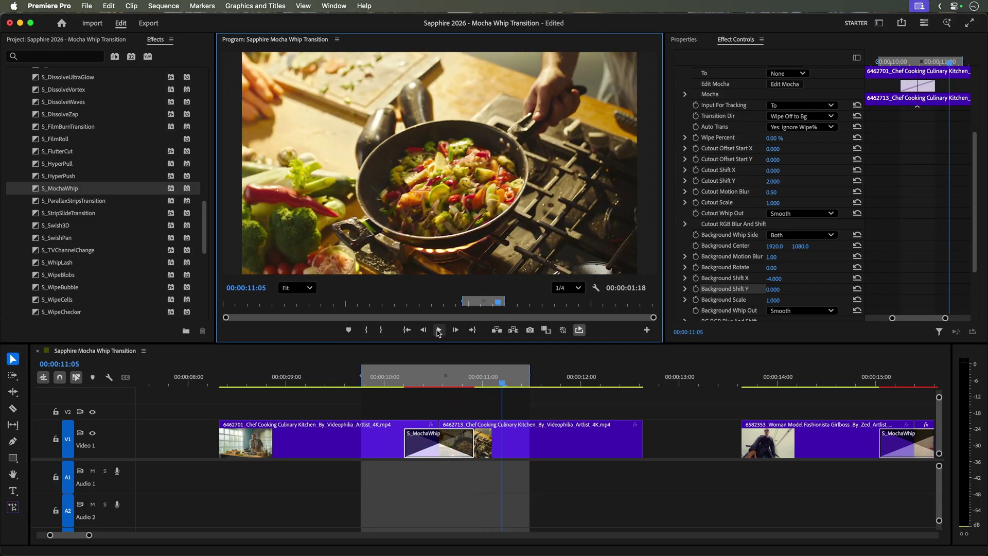
Step: Stop playback, pan to the fashion model clips and scrub through their transition
key("space")
key("h")
left_click_drag(662, 379, 227, 397)
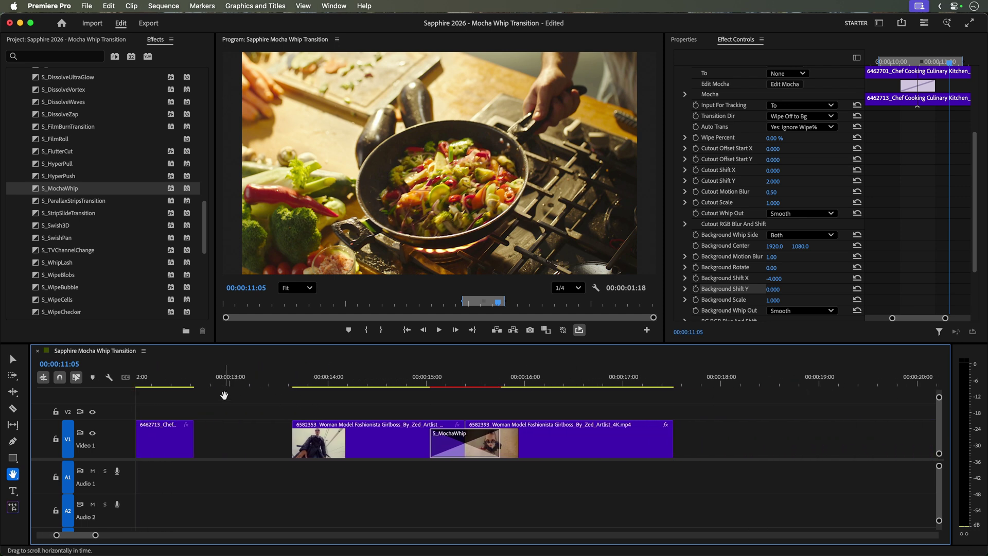
left_click(356, 382)
left_click_drag(366, 379, 538, 380)
Step: Mark an In–Out range around the fashion transition, play it, and step back mid-transition
key("i")
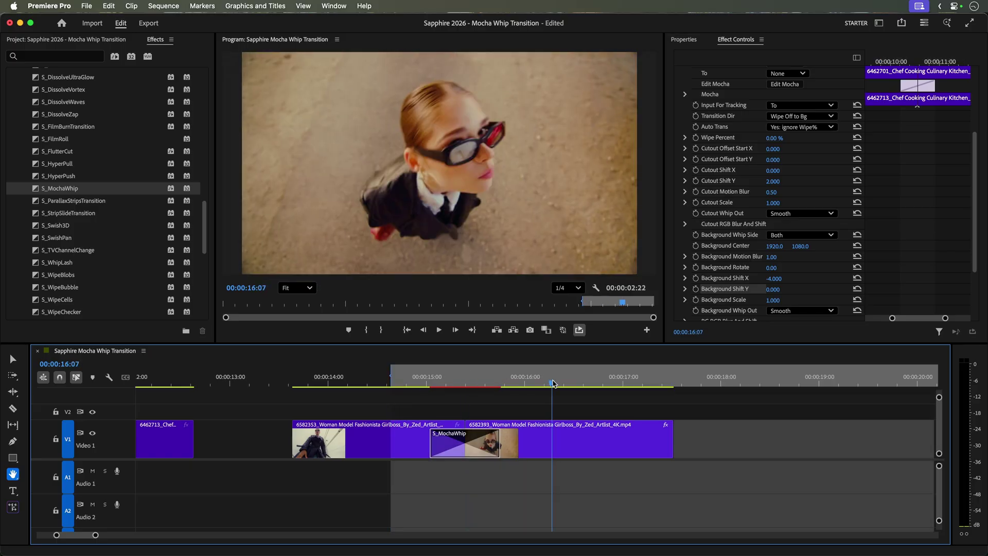
key("o")
left_click(439, 329)
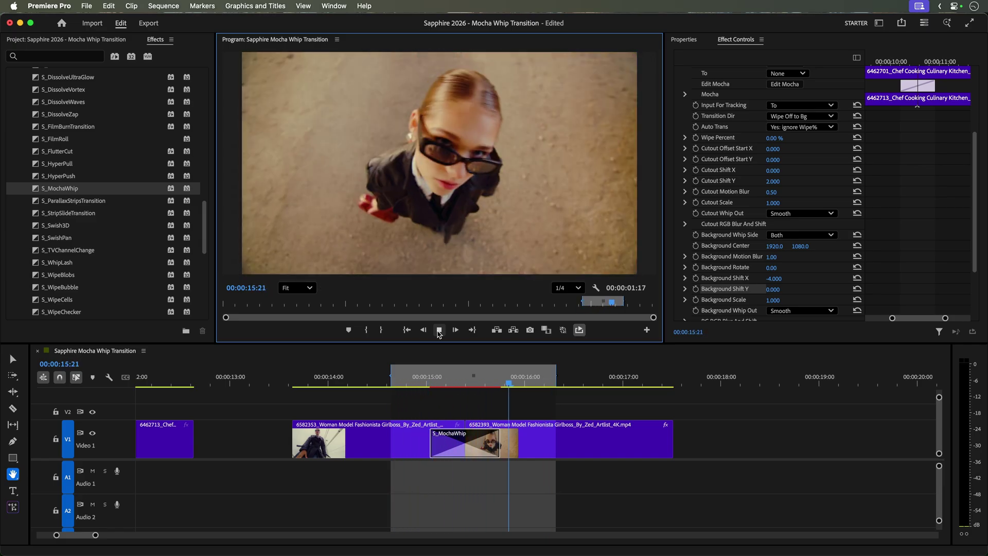
left_click(439, 330)
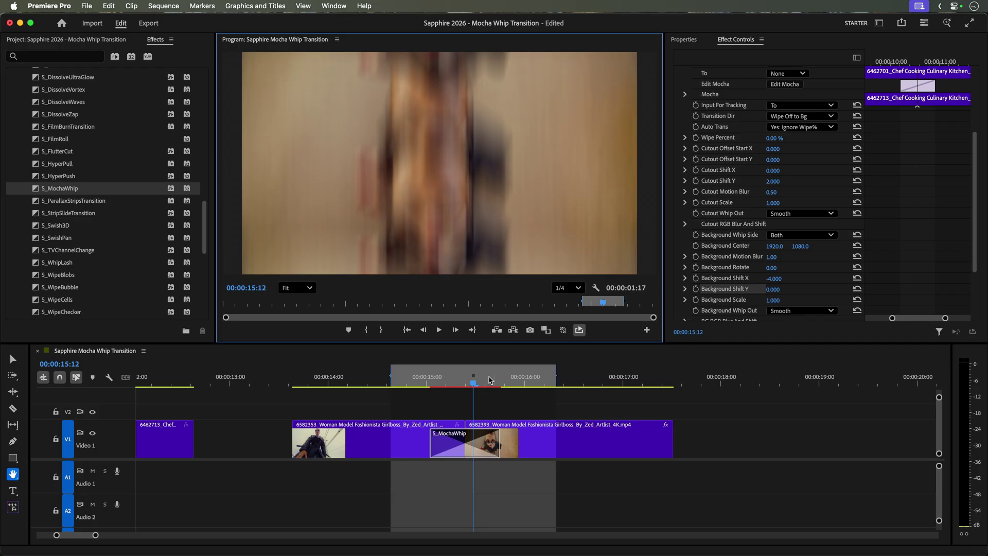
left_click_drag(474, 381, 466, 382)
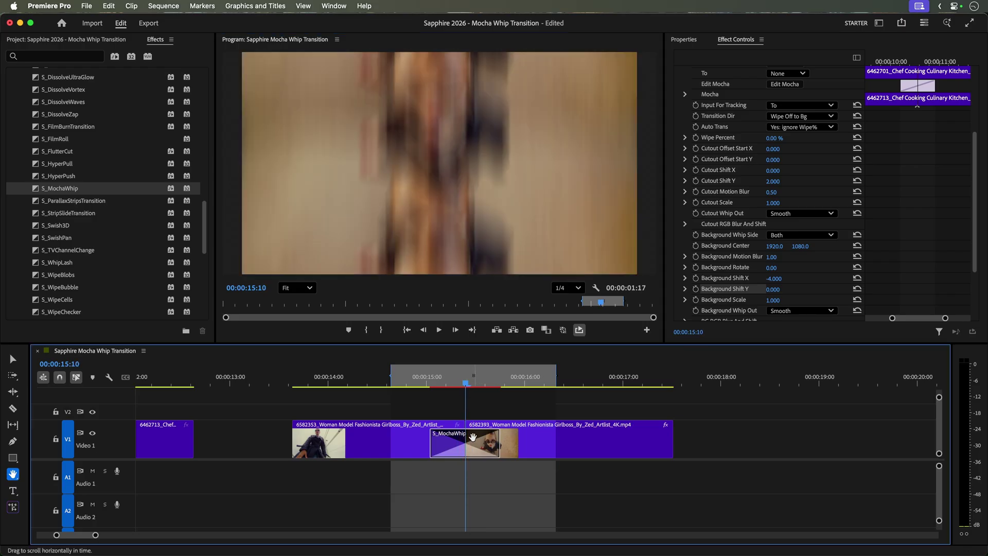
Step: Expand the fashion transition's Cutout RGB Blur And Shift, set Mix RGB 1.0 and Blur Green 0, then play it
left_click(472, 436)
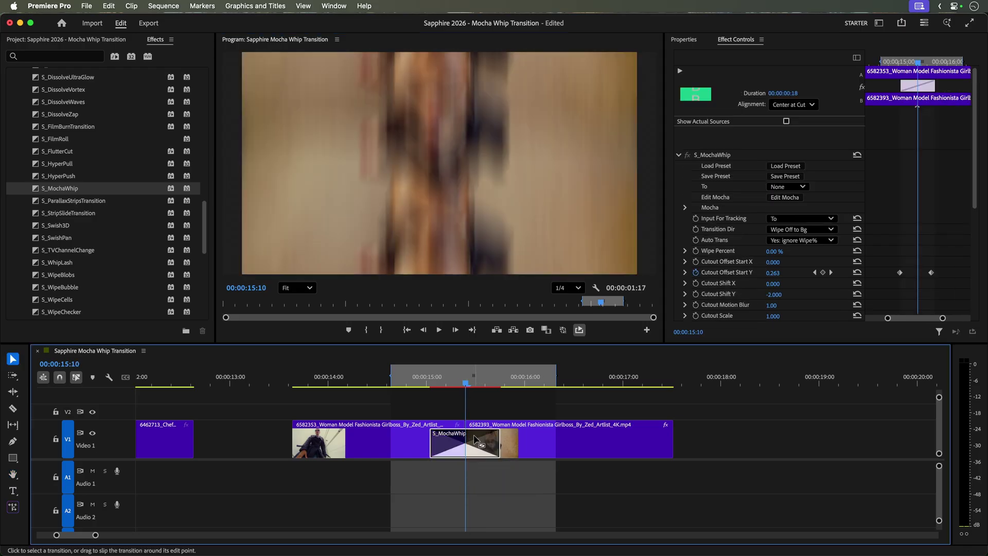
key("v")
scroll(775, 282, "down", 5)
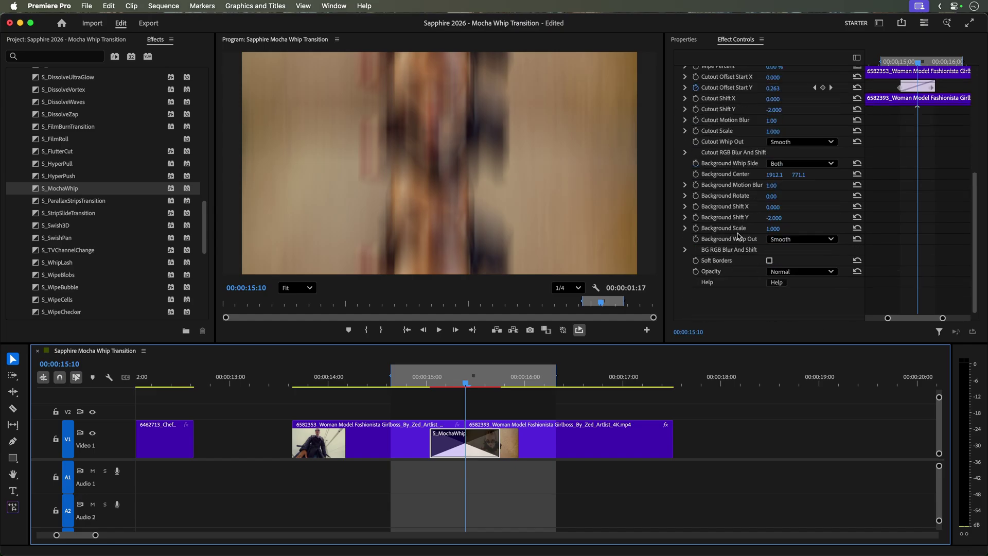
left_click(685, 153)
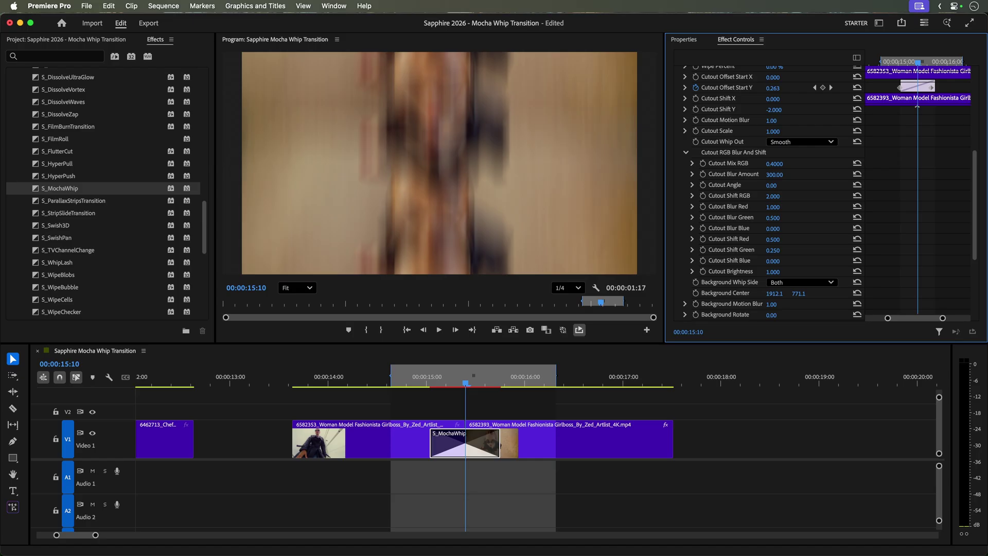
left_click_drag(774, 163, 780, 163)
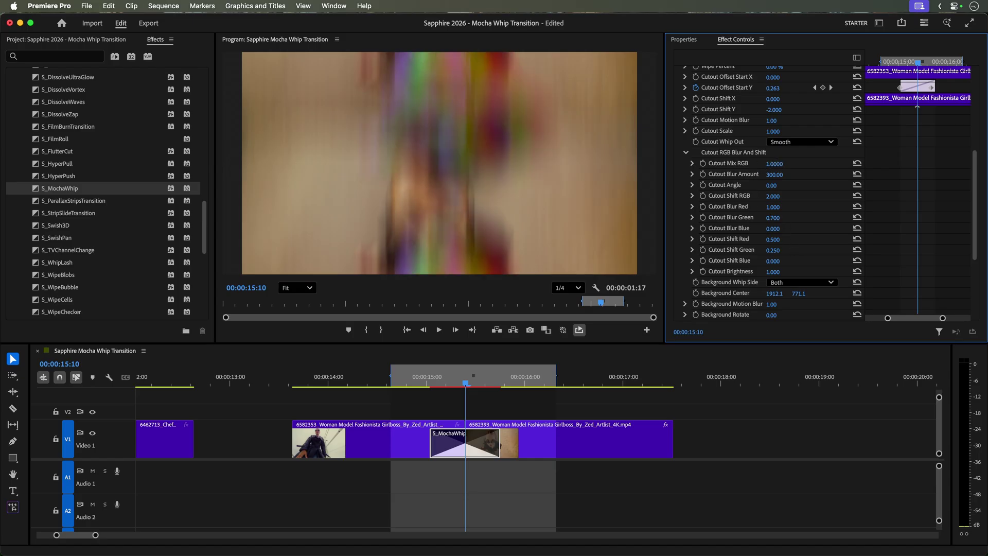
left_click_drag(773, 218, 778, 230)
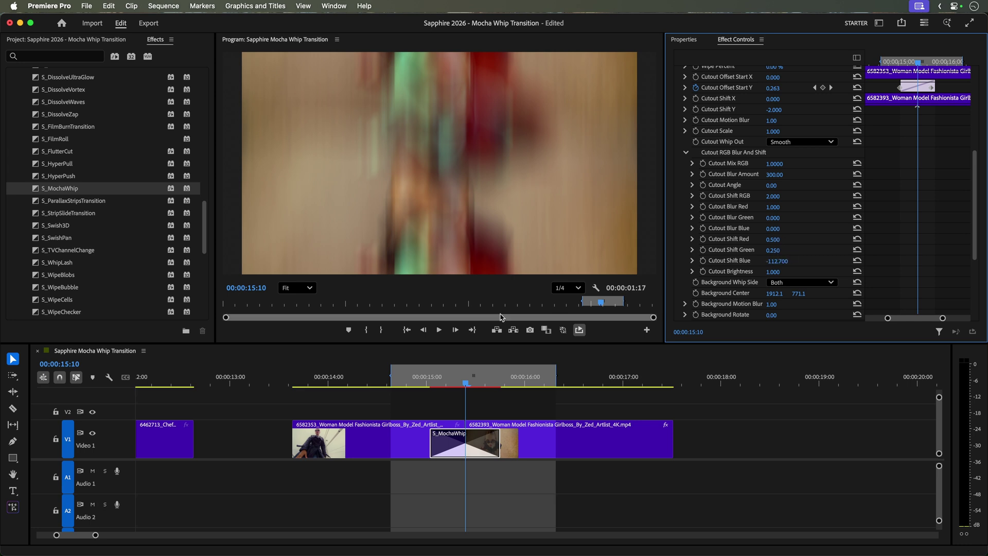
left_click(439, 329)
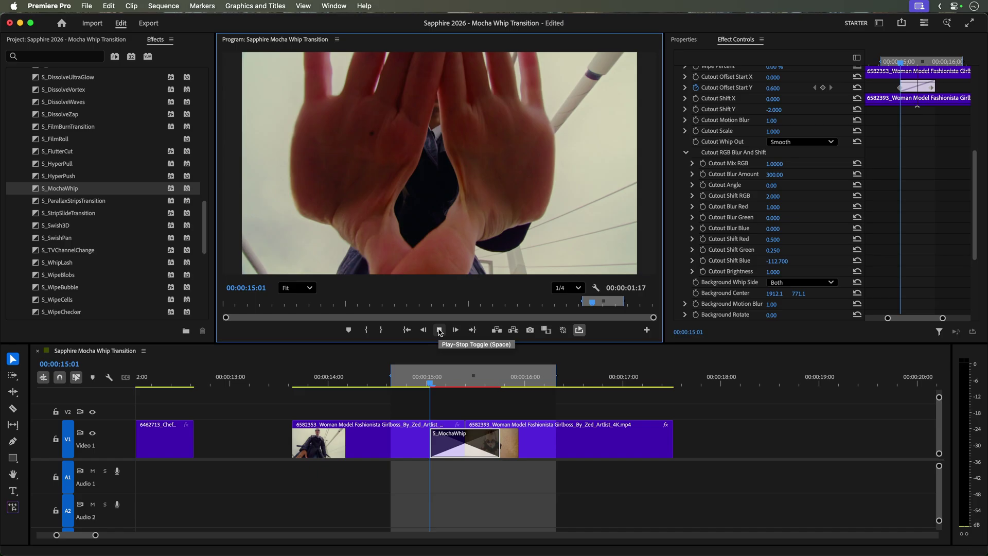